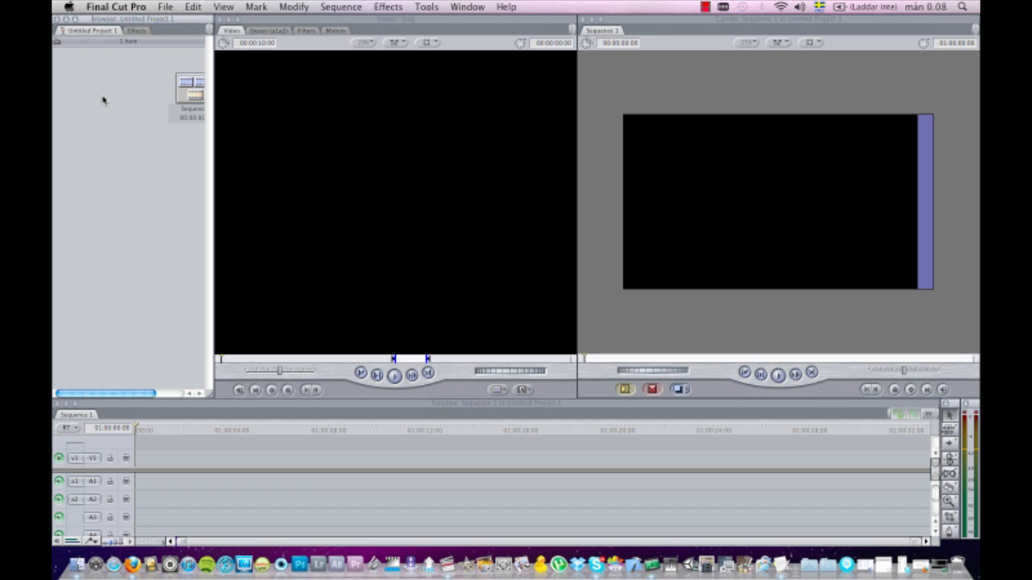
# Import IMG_1318.MOV into the browser, then delete it from the project.
pyautogui.rightClick(103, 97)
pyautogui.moveTo(117, 97)
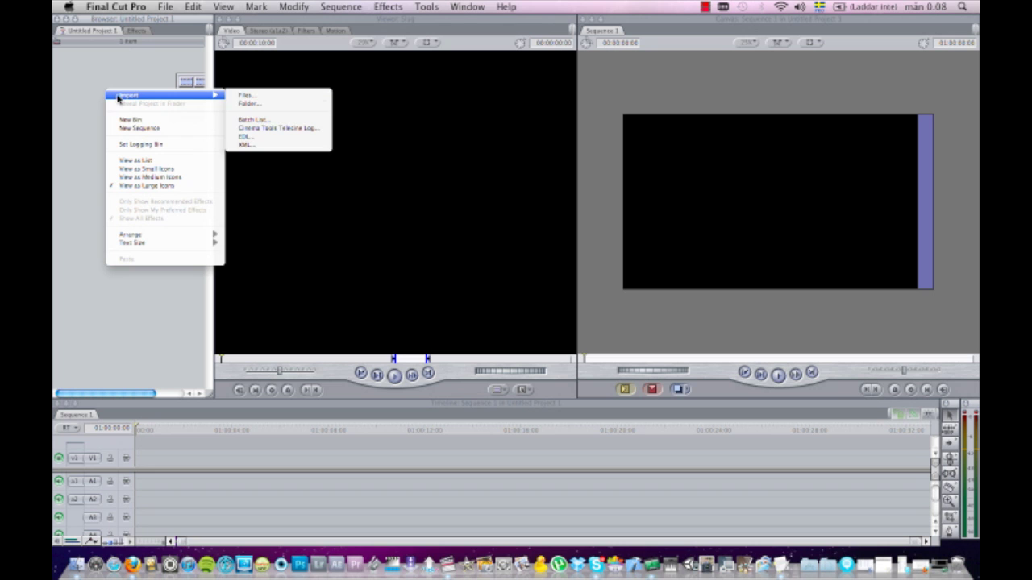
pyautogui.click(241, 95)
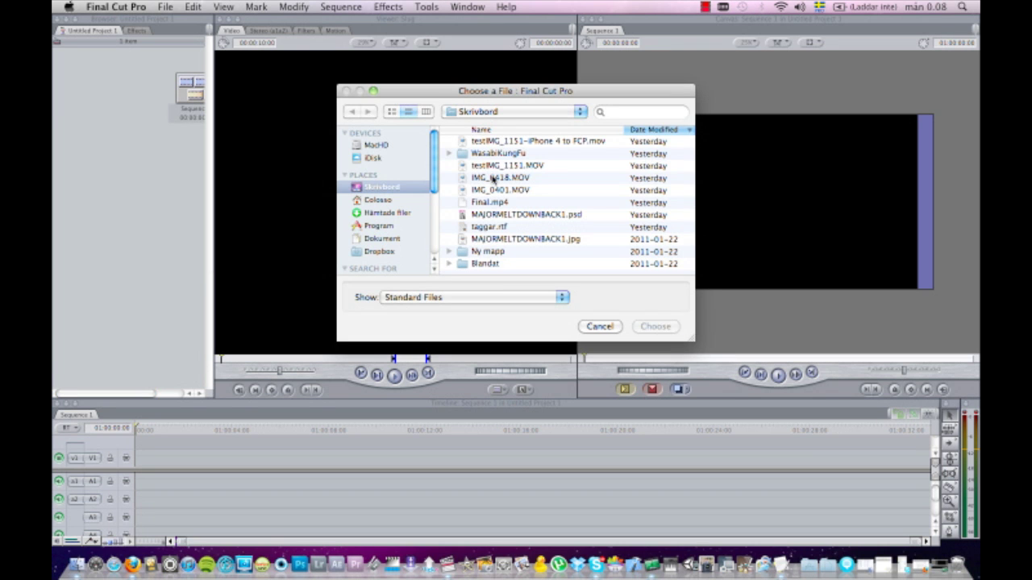
pyautogui.click(494, 178)
pyautogui.click(652, 327)
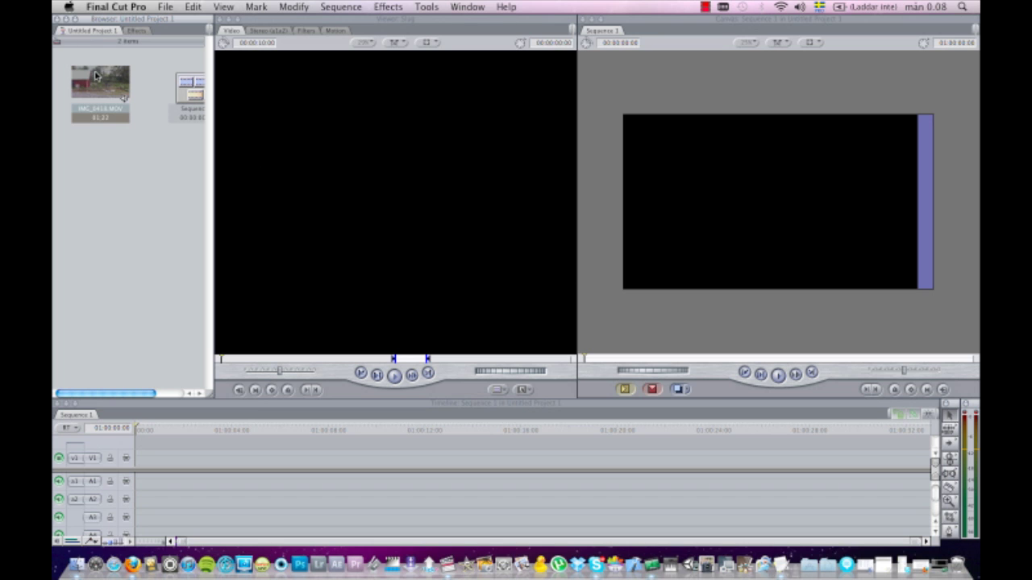
pyautogui.press('Delete')
# Import IMG_0401.MOV into the project browser beside Sequence 1.
pyautogui.rightClick(102, 88)
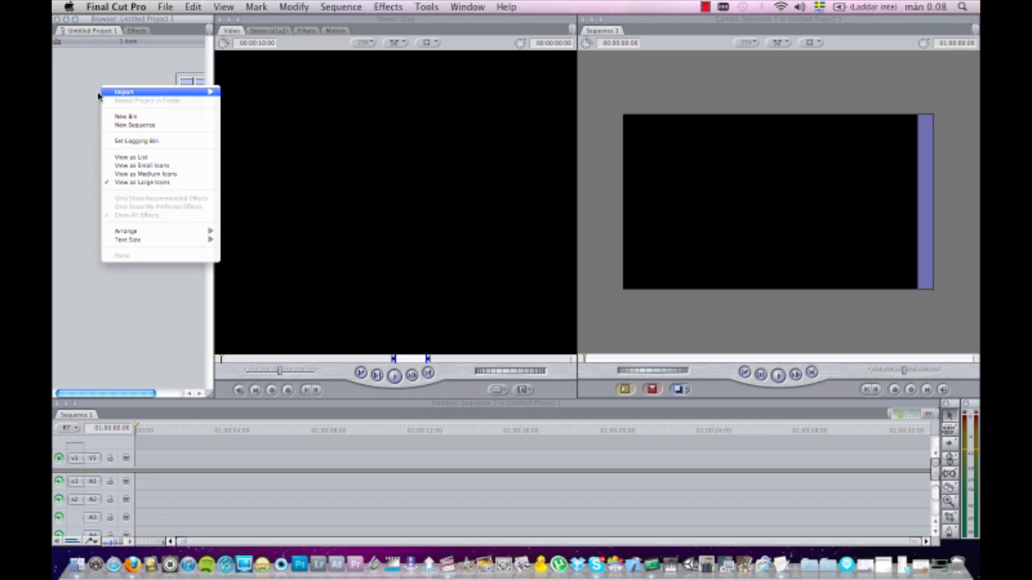
pyautogui.moveTo(113, 93)
pyautogui.click(242, 93)
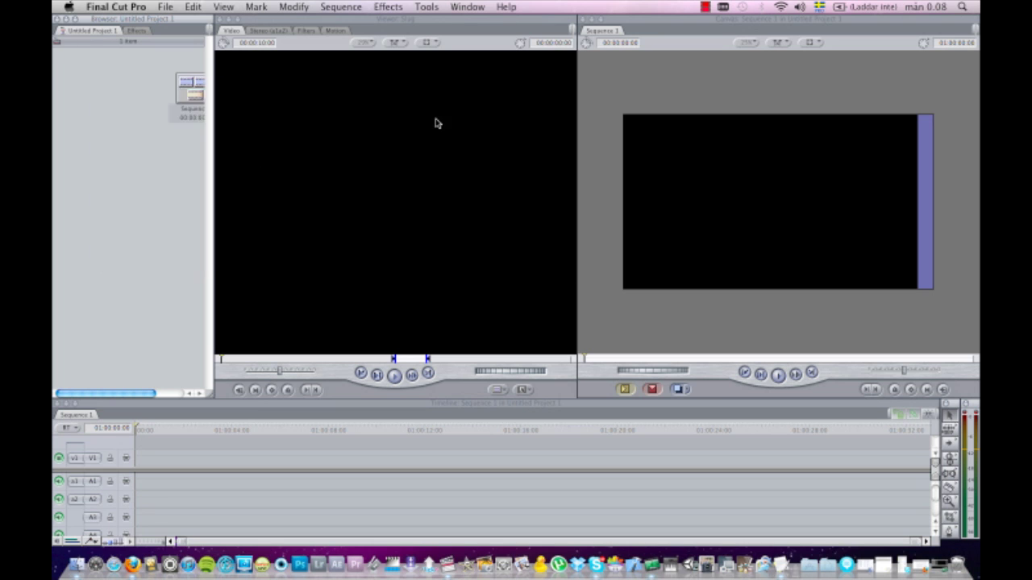
pyautogui.click(488, 190)
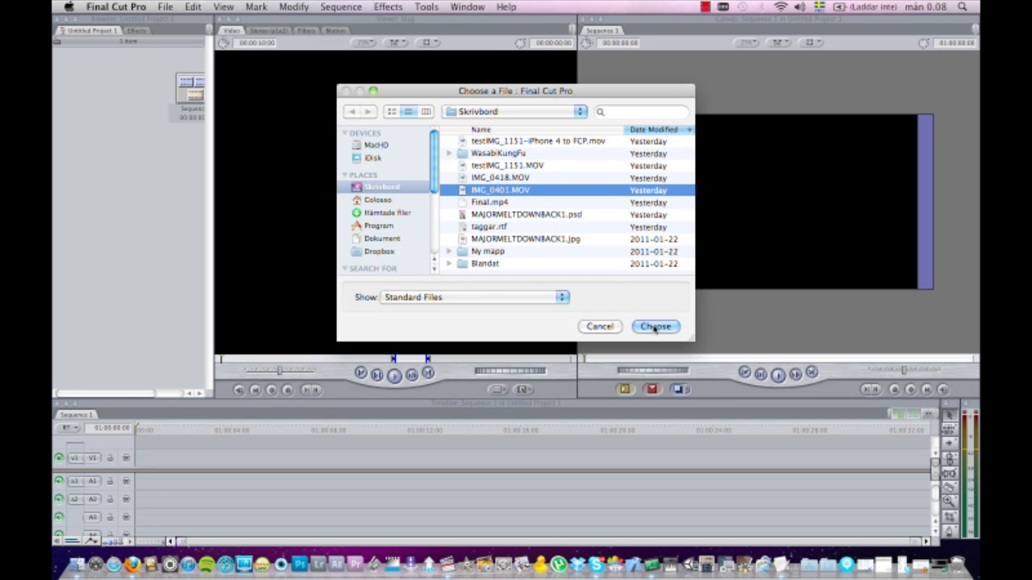
pyautogui.click(656, 327)
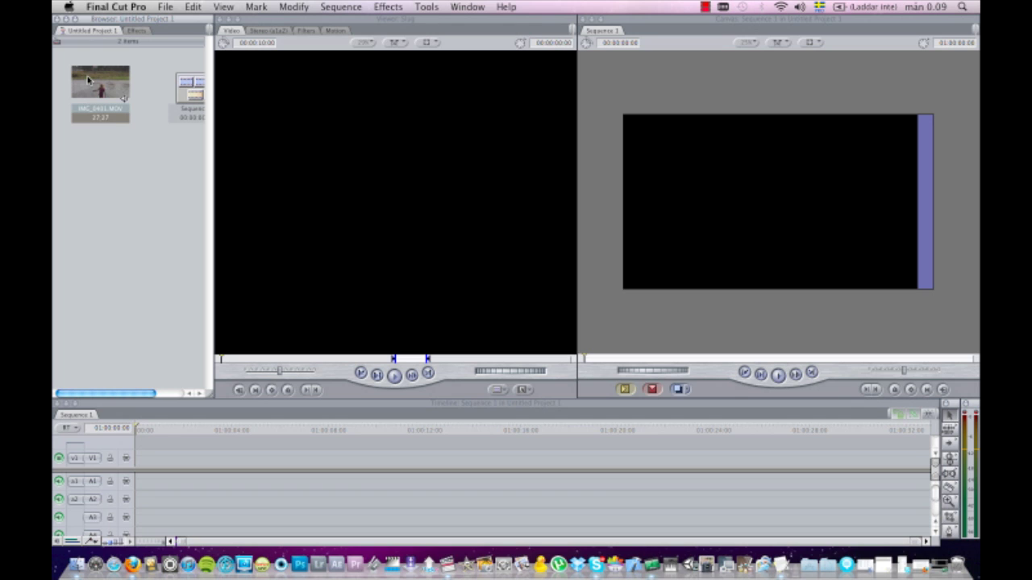
# Place IMG_0401.MOV on Sequence 1's V1/A1 tracks without changing the sequence settings, and park the playhead near six seconds.
pyautogui.moveTo(97, 95); pyautogui.dragTo(127, 469)
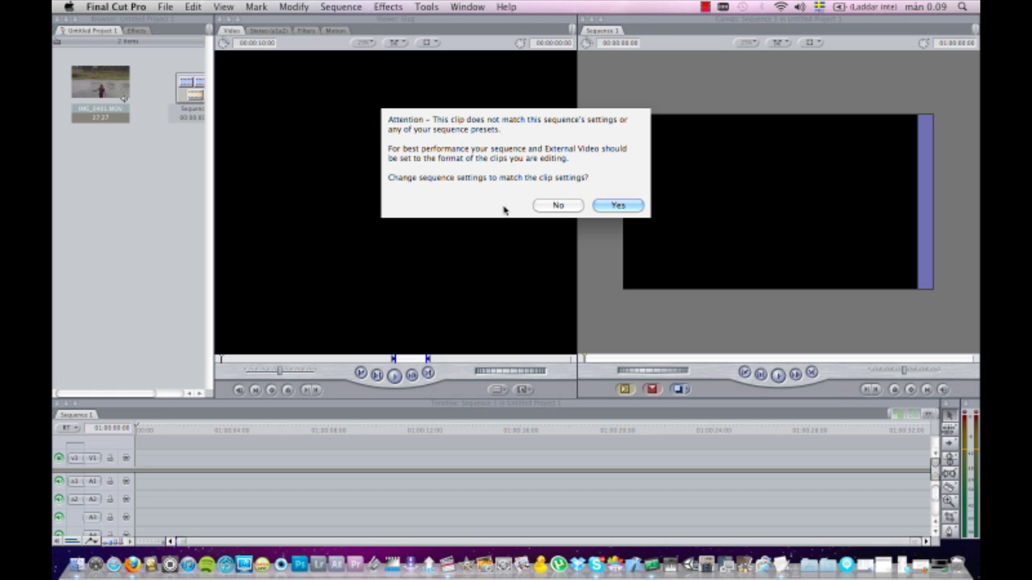
pyautogui.click(559, 205)
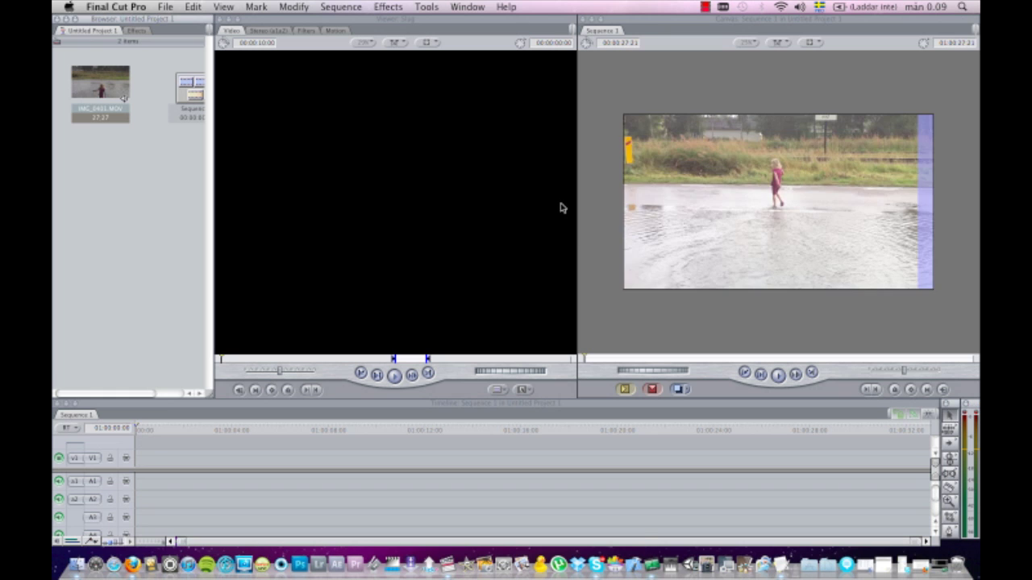
pyautogui.click(270, 433)
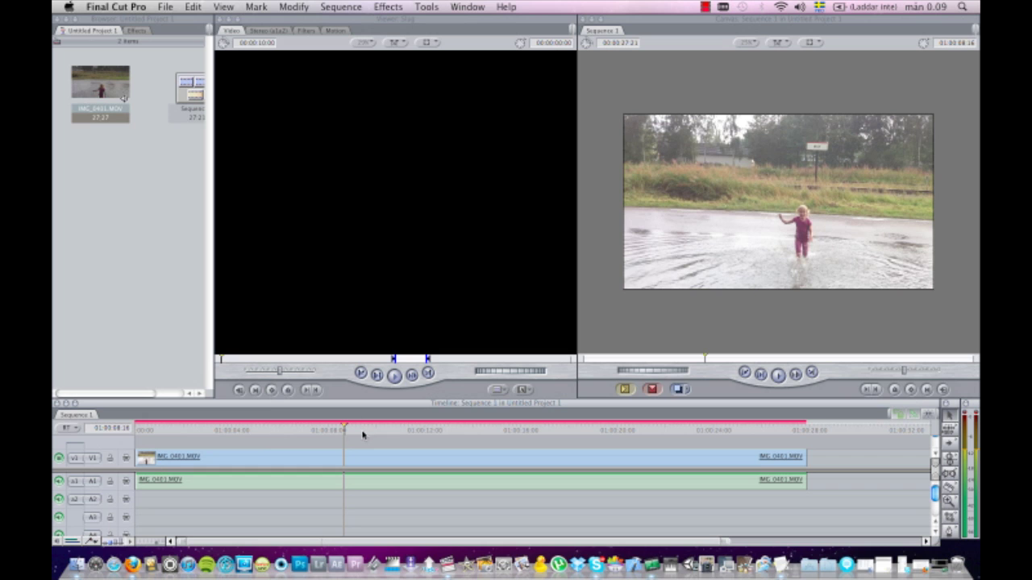
# Replace the timeline clip with IMG_0401.MOV again, letting Sequence 1's settings change to match it.
pyautogui.click(269, 457)
pyautogui.press('Delete')
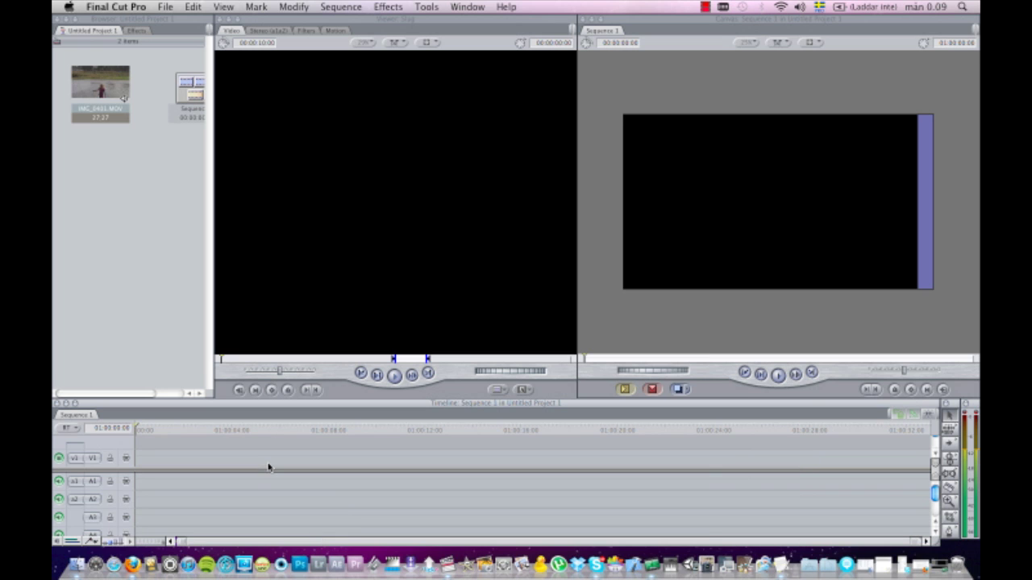
pyautogui.moveTo(81, 81); pyautogui.dragTo(136, 465)
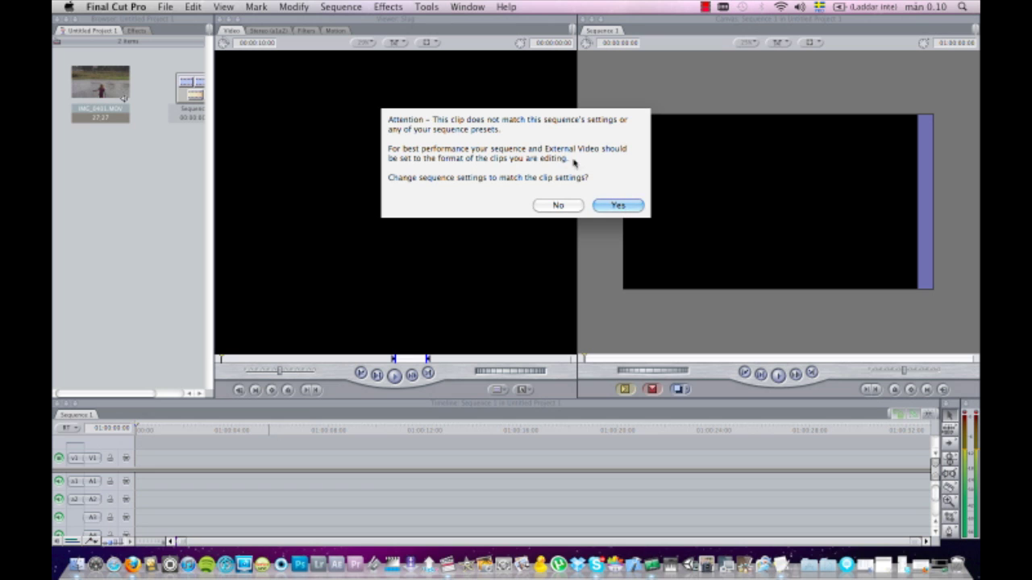
pyautogui.click(615, 208)
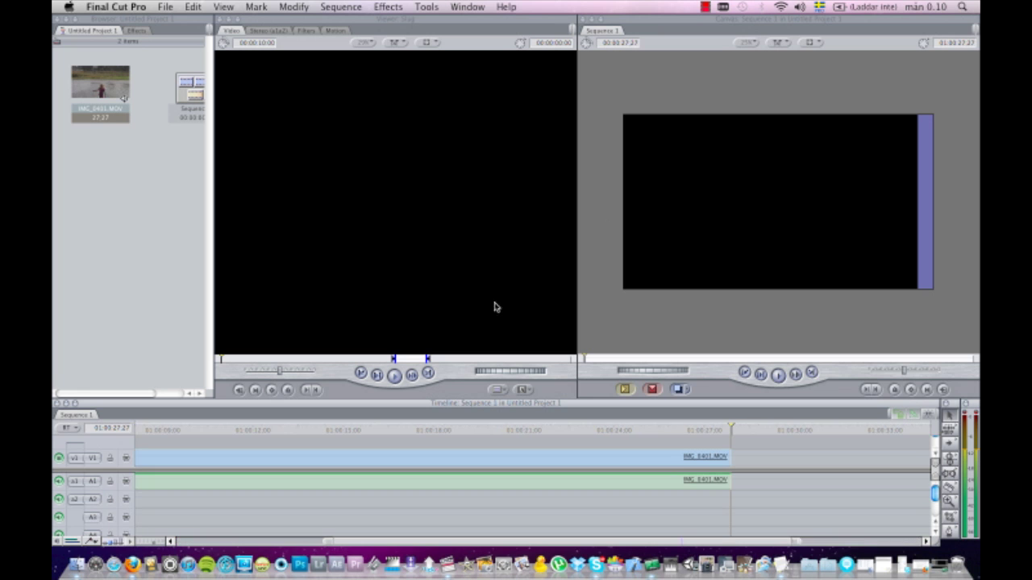
pyautogui.press('super+w')
pyautogui.press('super+3')
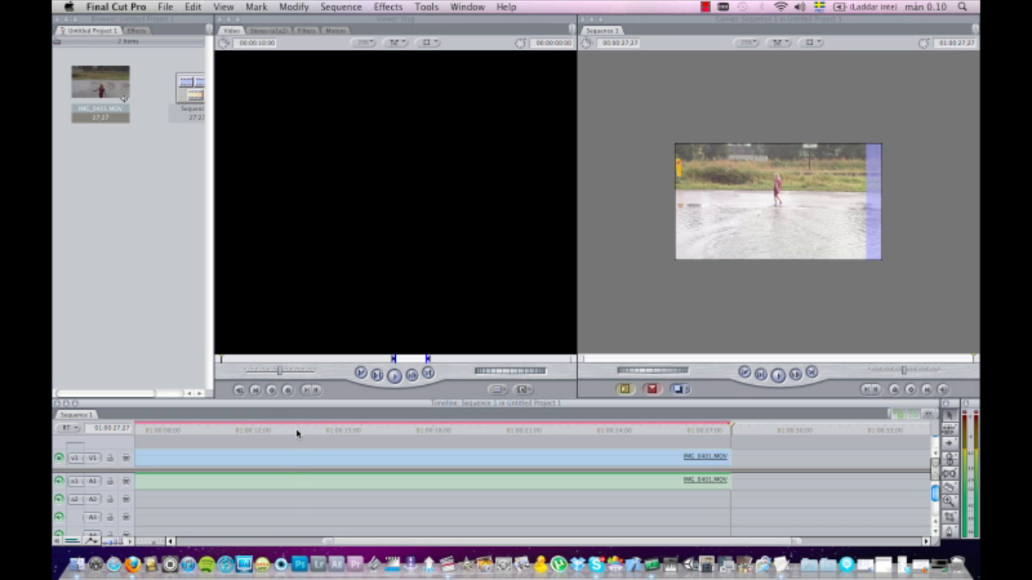
# Play the sequence from about 13 seconds, set the Canvas zoom to 50%, and replay from 14 seconds.
pyautogui.click(297, 433)
pyautogui.press('space')
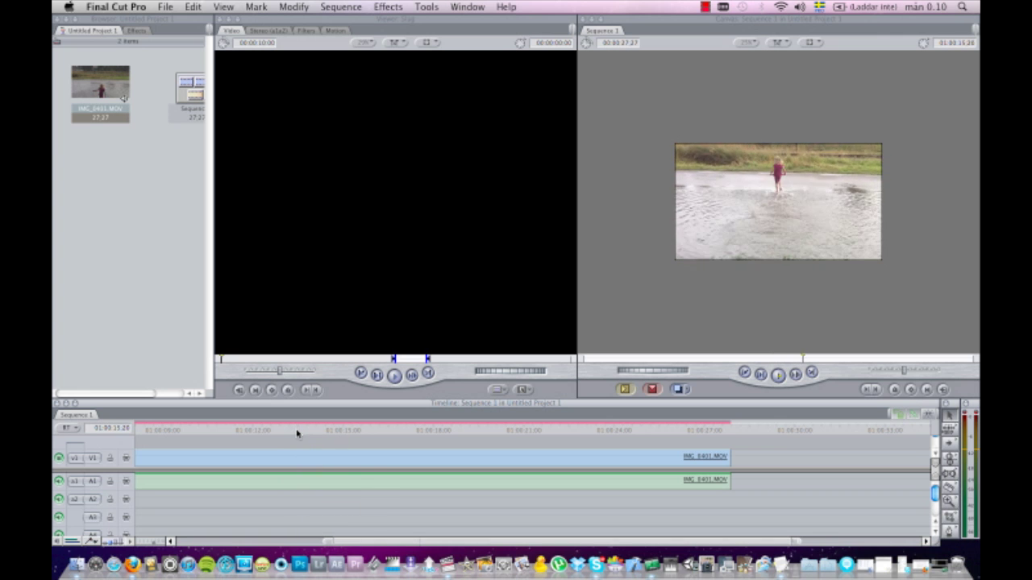
pyautogui.click(747, 43)
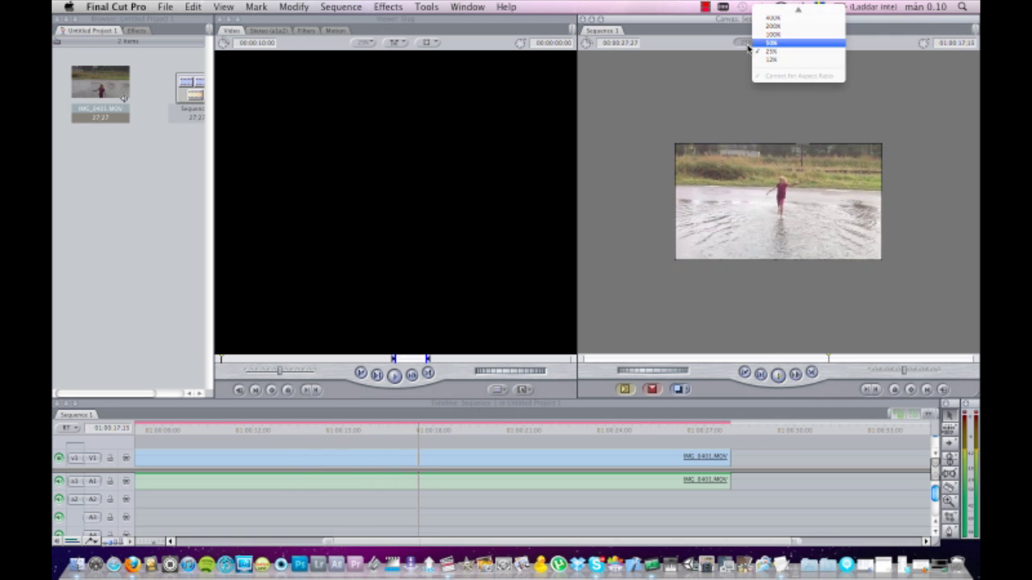
pyautogui.click(748, 48)
pyautogui.press('space')
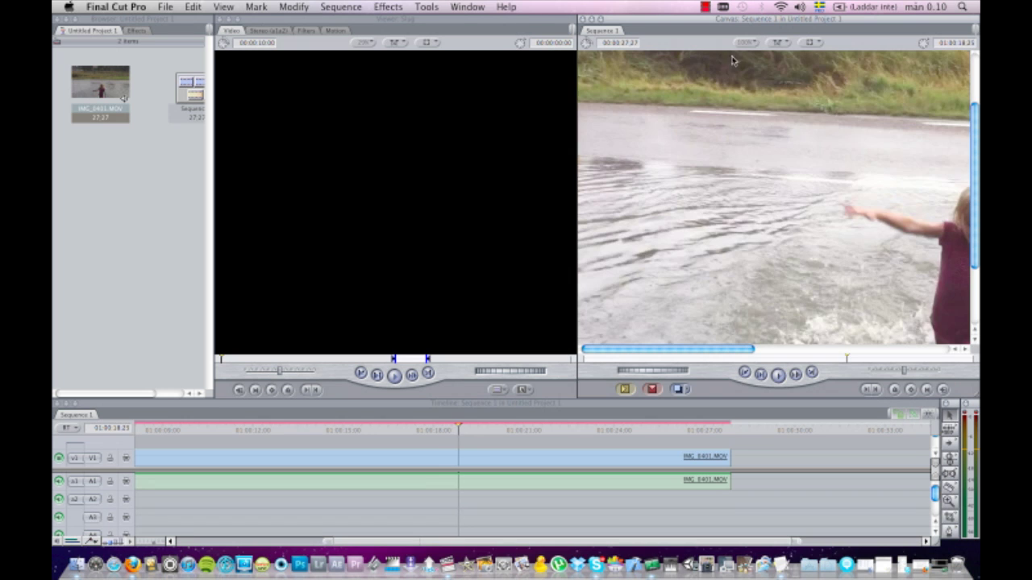
pyautogui.click(745, 44)
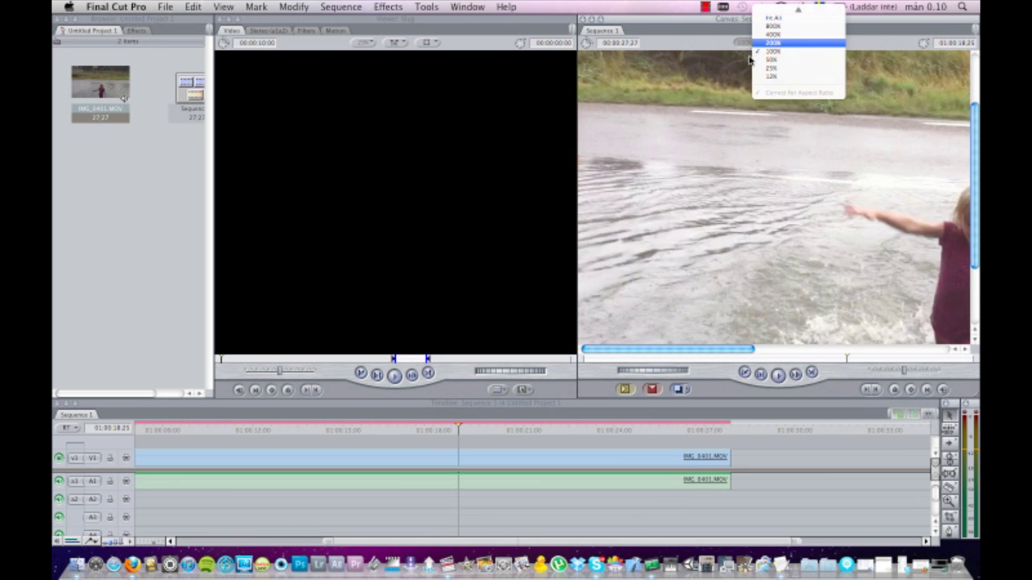
pyautogui.click(756, 59)
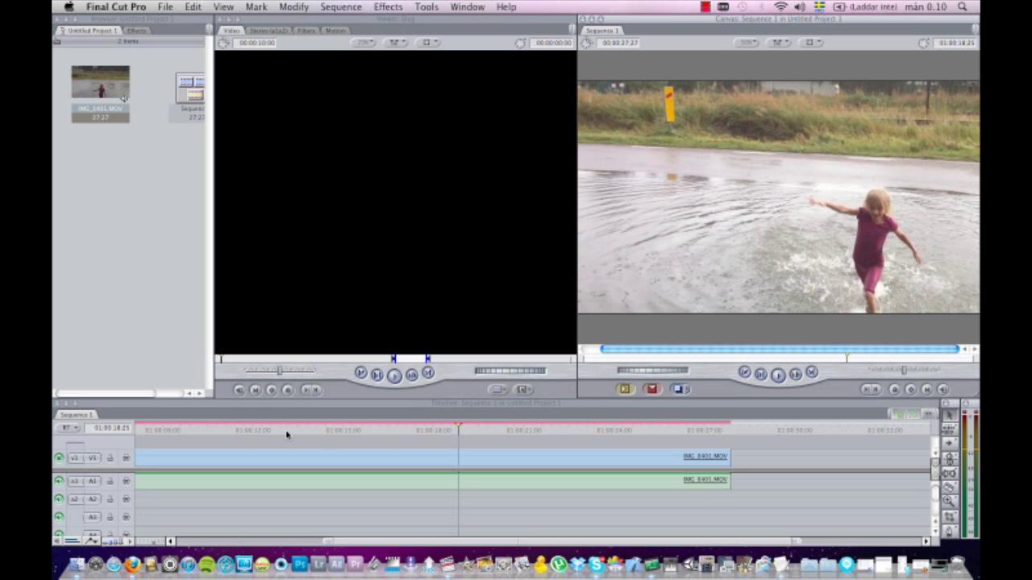
pyautogui.click(329, 431)
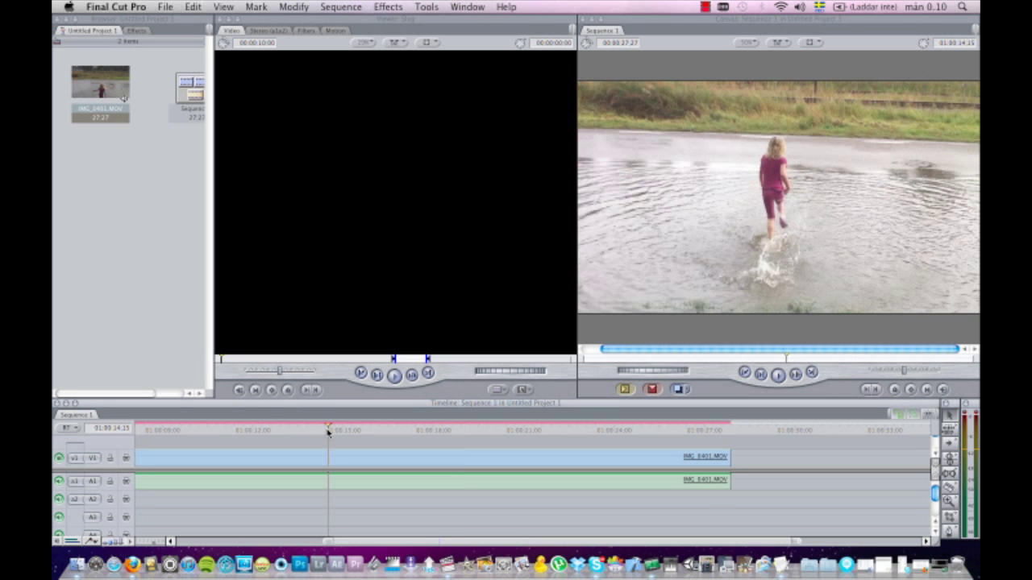
pyautogui.press('space')
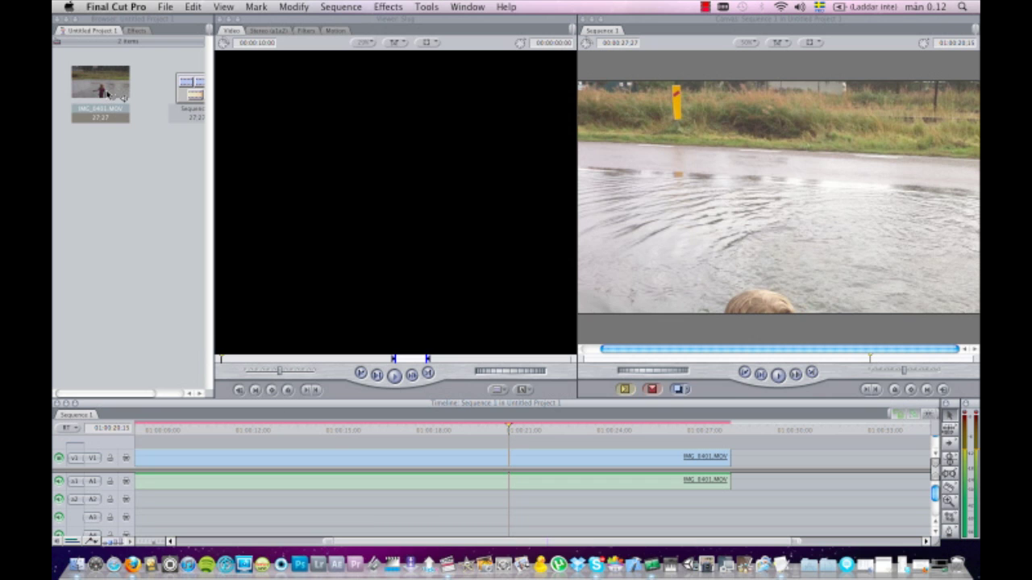
# Inspect IMG_0401.MOV's format properties (SmoothCam, audio format, Aud Rate), then cancel the Item Properties window.
pyautogui.rightClick(109, 94)
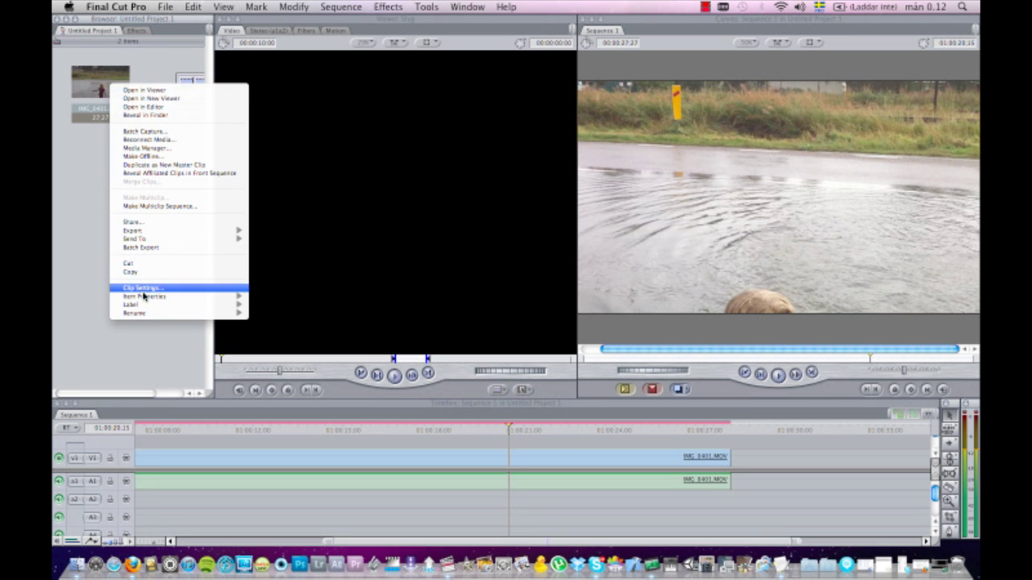
pyautogui.moveTo(144, 298)
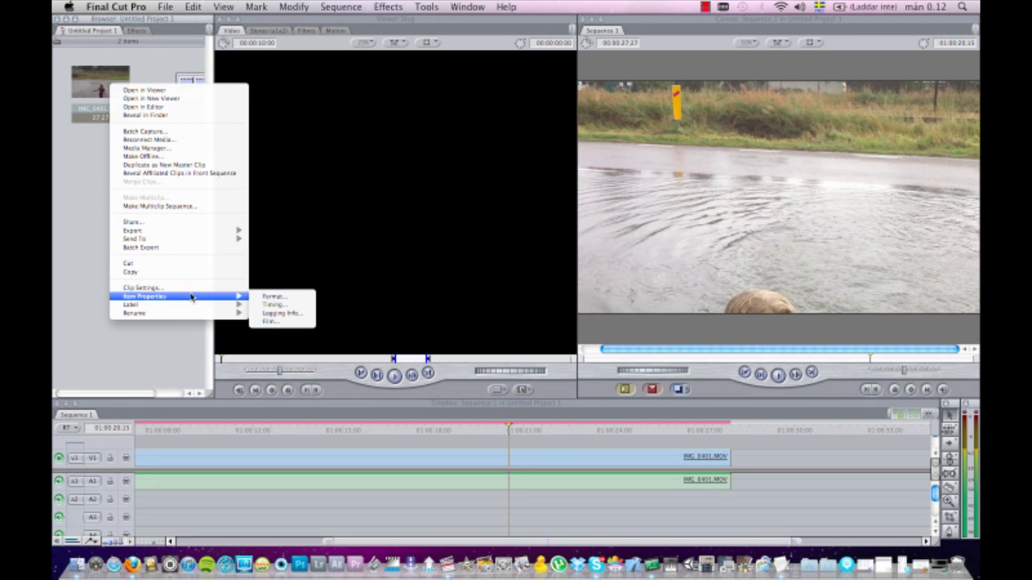
pyautogui.click(260, 298)
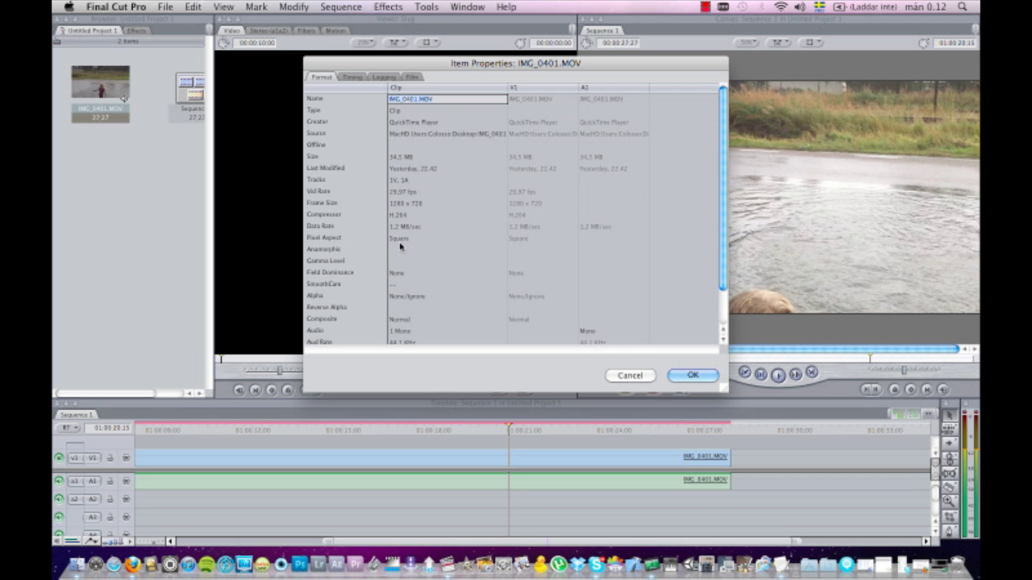
pyautogui.scroll(-3, 400, 247)
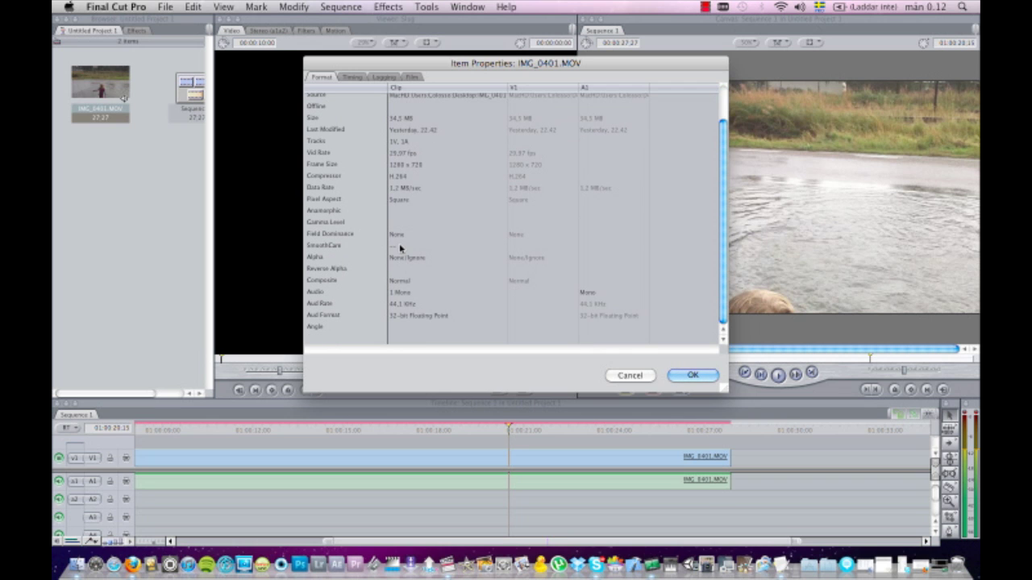
pyautogui.click(400, 249)
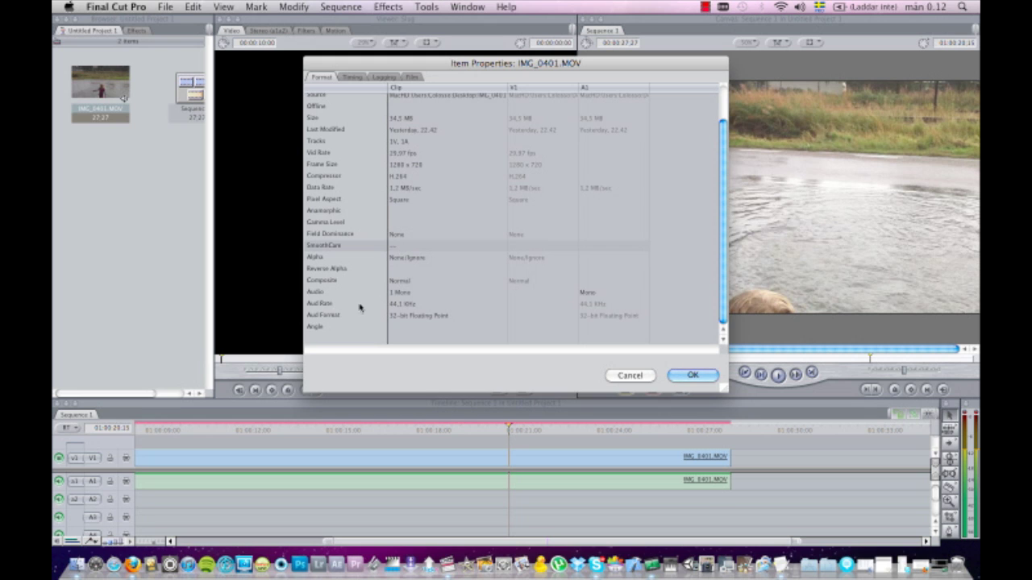
pyautogui.click(334, 315)
pyautogui.click(319, 293)
pyautogui.click(343, 306)
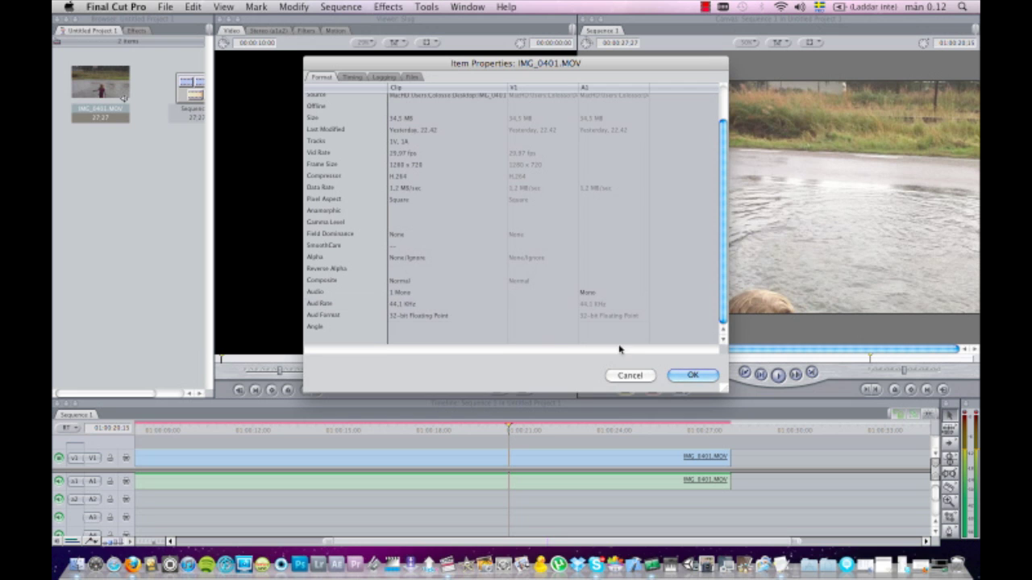
pyautogui.click(642, 372)
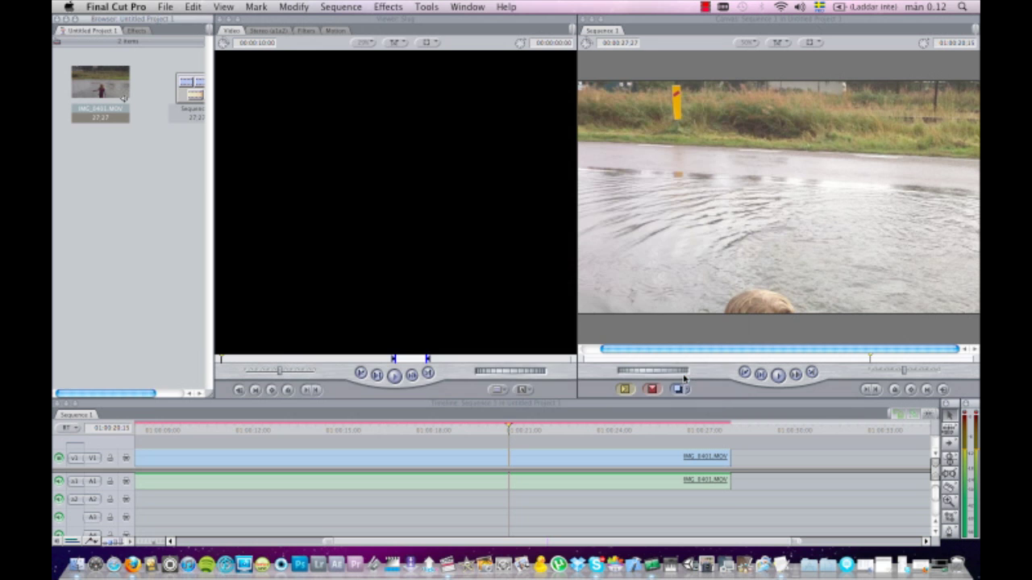
pyautogui.click(186, 97)
pyautogui.rightClick(187, 98)
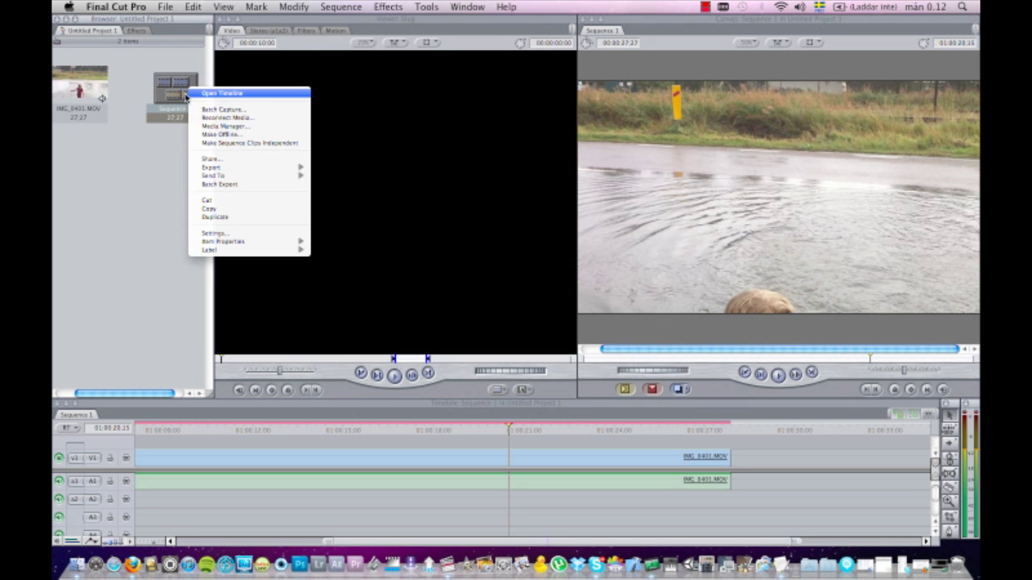
pyautogui.moveTo(212, 243)
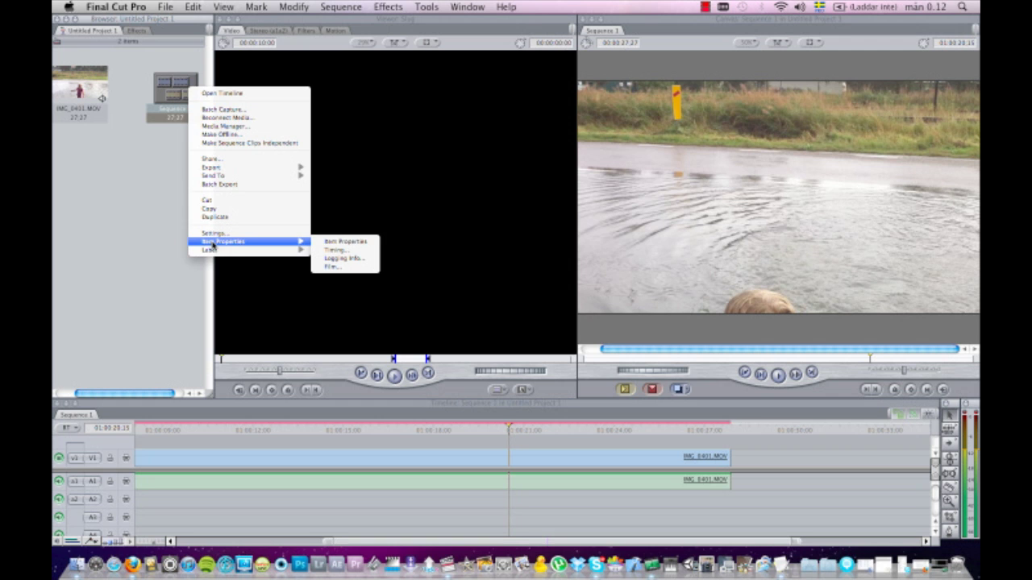
pyautogui.click(345, 241)
pyautogui.scroll(-3, 449, 202)
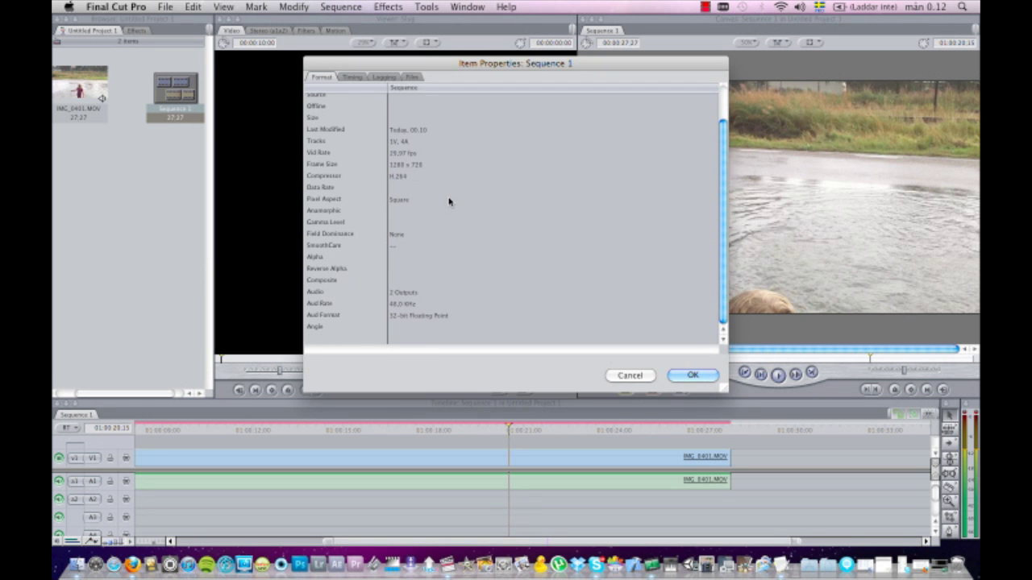
pyautogui.click(412, 304)
pyautogui.click(695, 375)
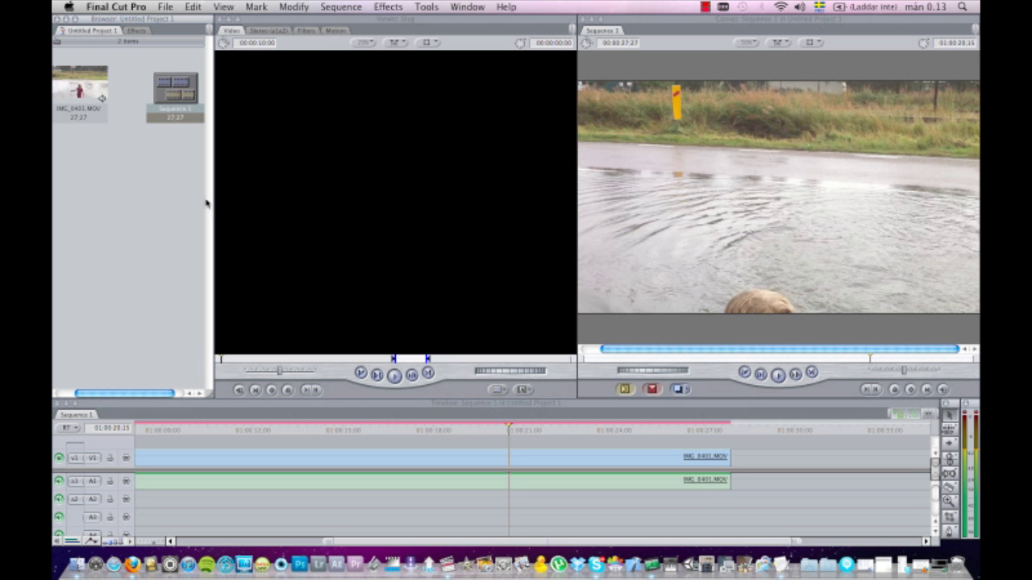
# Open Sequence 1's sequence settings and choose 44.1 kHz as its audio rate.
pyautogui.click(105, 95)
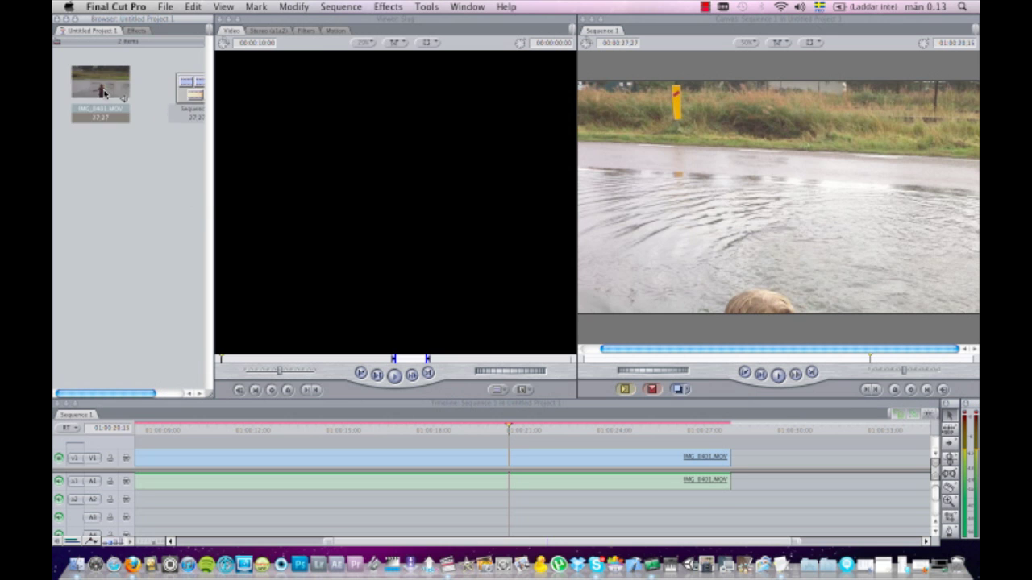
pyautogui.rightClick(104, 94)
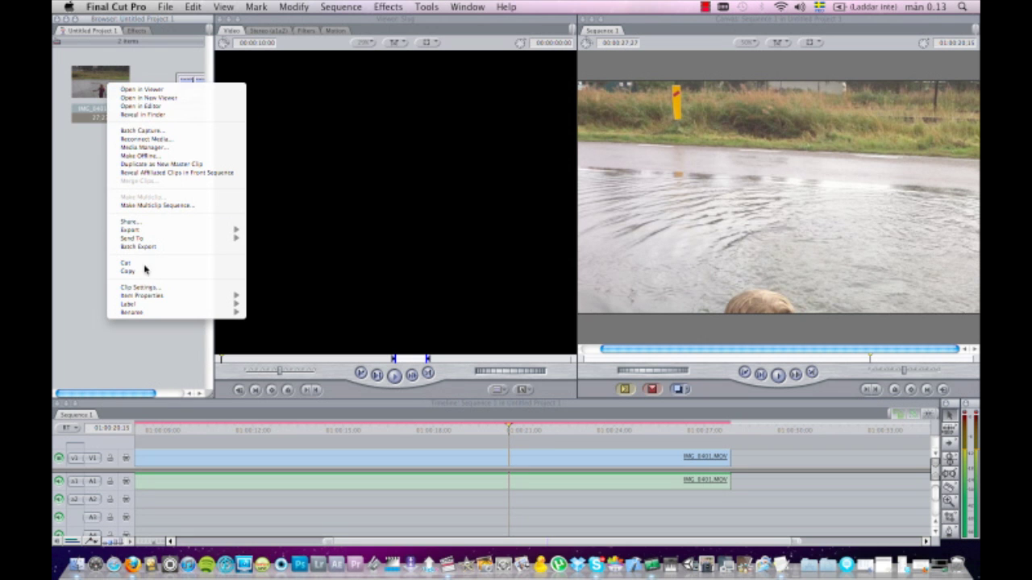
pyautogui.moveTo(146, 296)
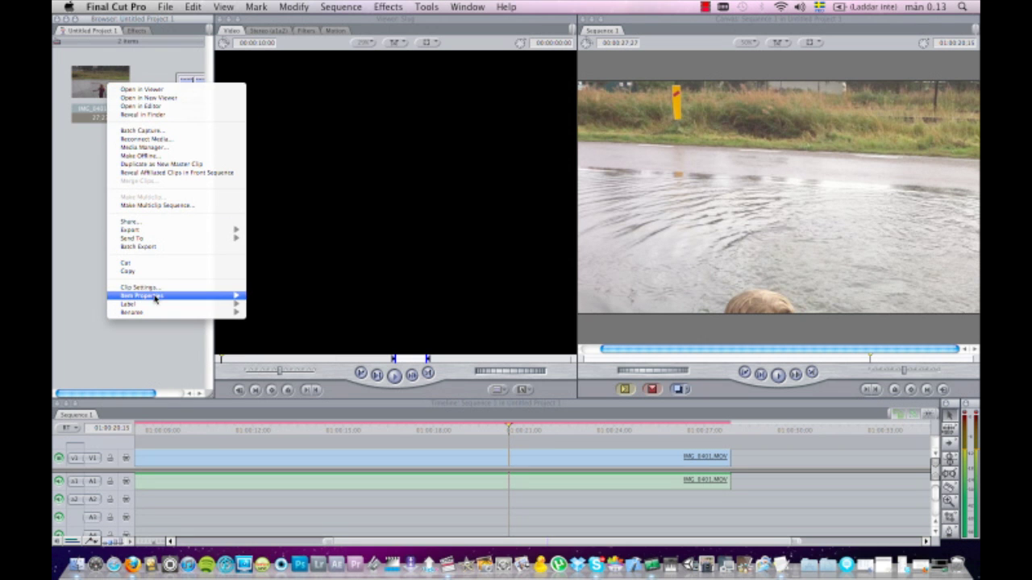
pyautogui.click(83, 272)
pyautogui.click(196, 88)
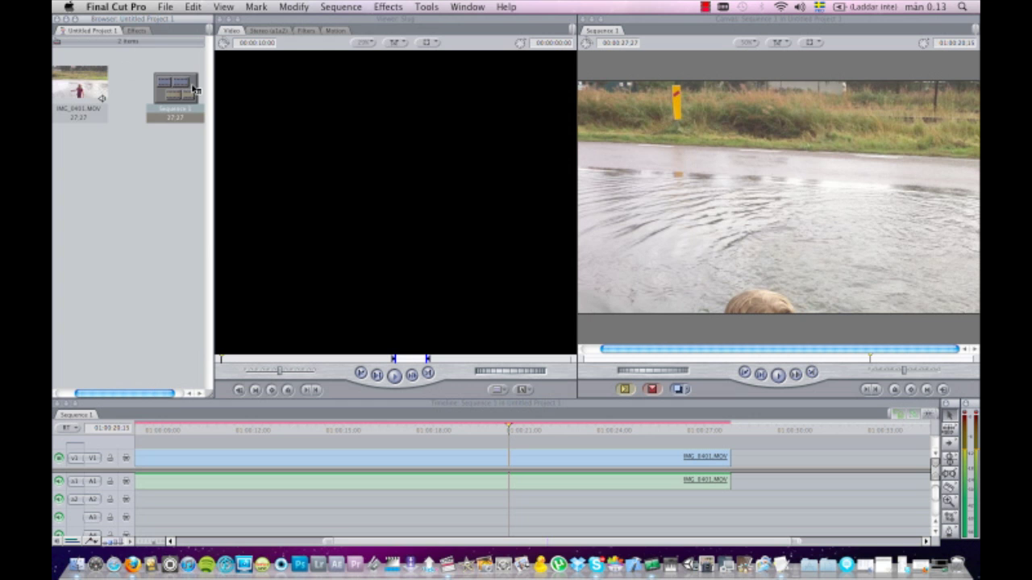
pyautogui.rightClick(199, 91)
pyautogui.click(208, 224)
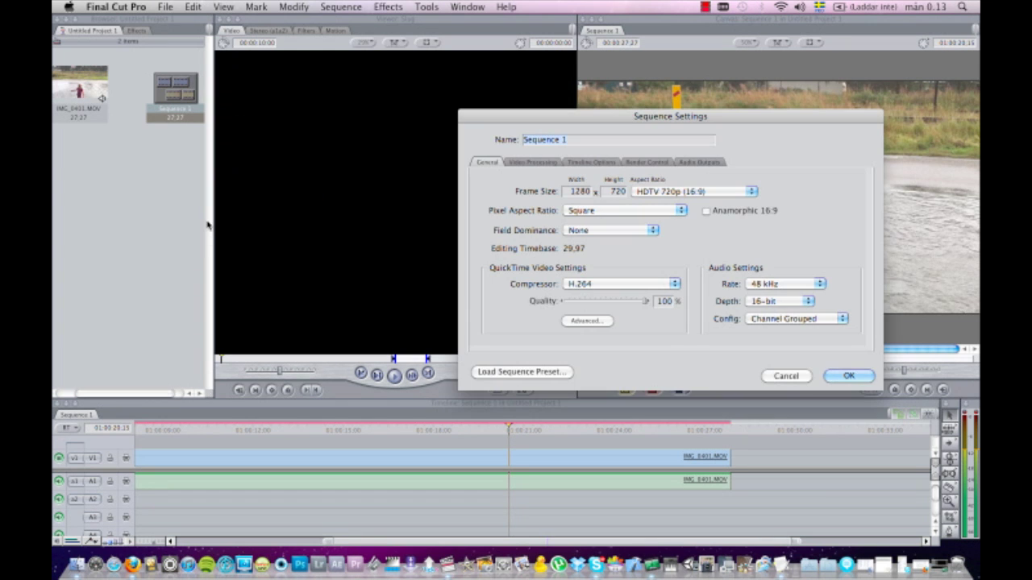
pyautogui.click(762, 285)
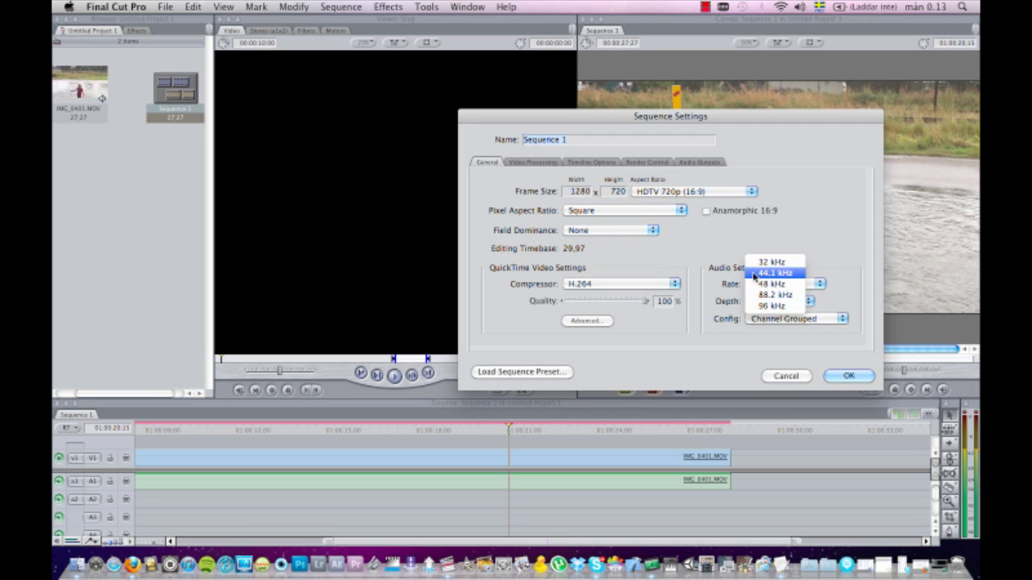
pyautogui.click(758, 274)
# Apply the 44.1 kHz sequence settings and play the sequence from 01:00:18:26.
pyautogui.click(847, 377)
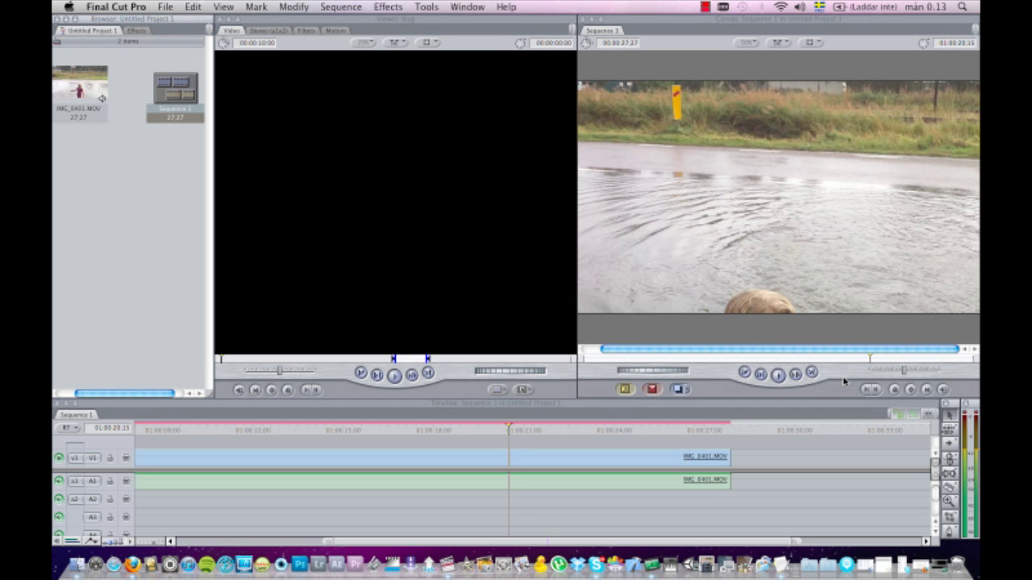
pyautogui.click(513, 430)
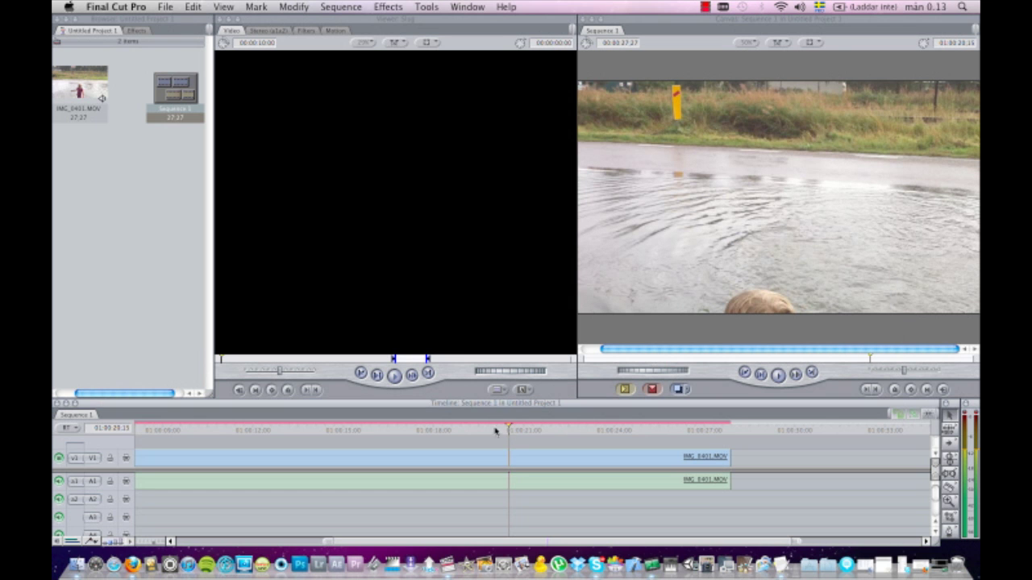
pyautogui.click(460, 430)
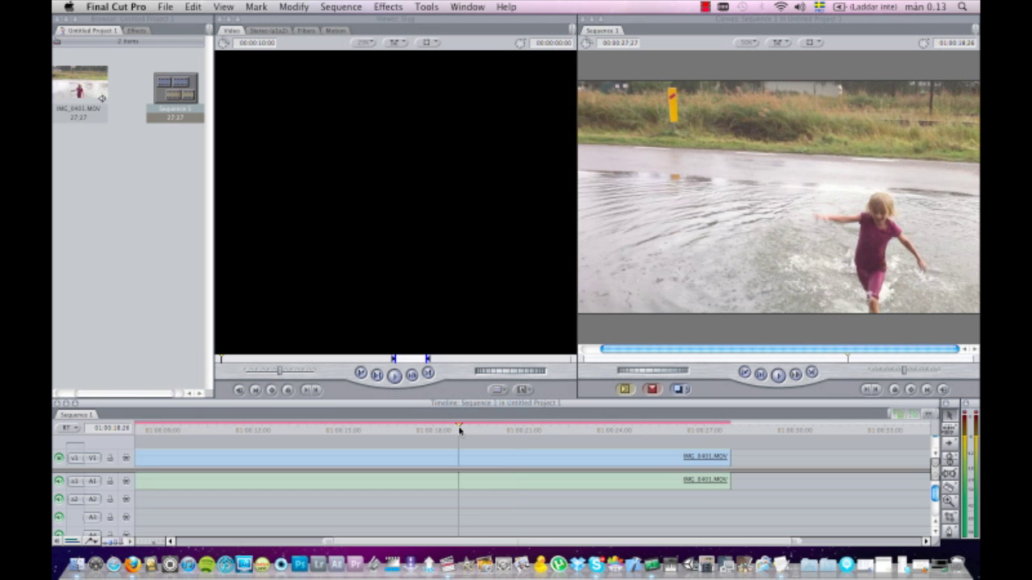
pyautogui.press('space')
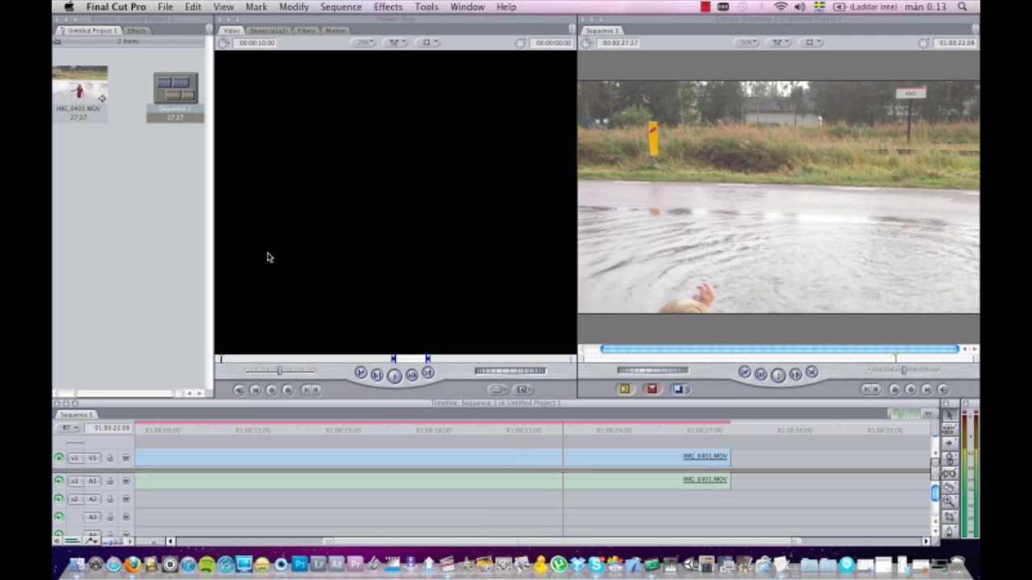
# Check Sequence 1's Item Properties and close them without changes.
pyautogui.click(183, 84)
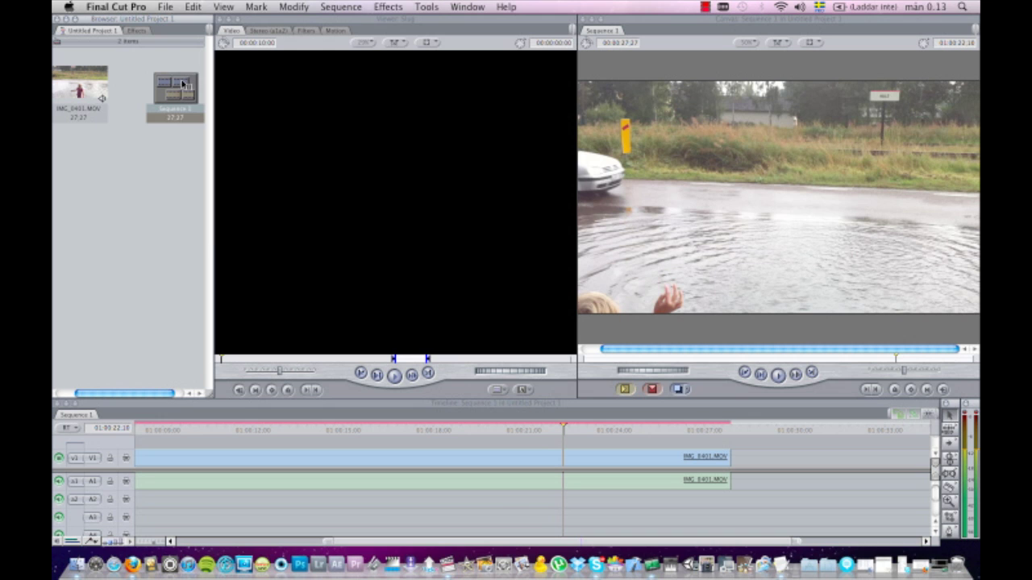
pyautogui.rightClick(183, 84)
pyautogui.moveTo(232, 230)
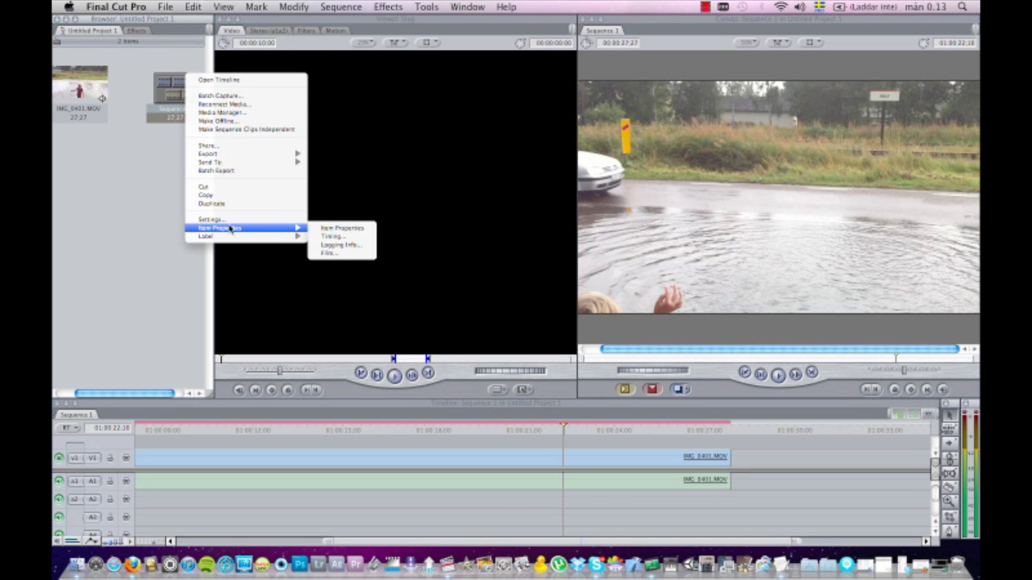
pyautogui.click(336, 231)
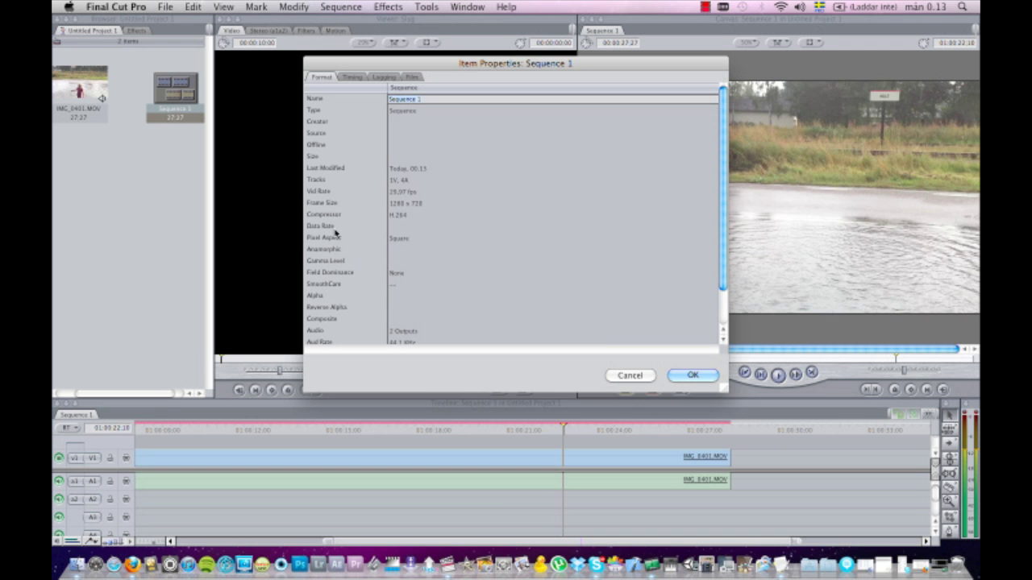
pyautogui.click(629, 376)
# Set Sequence 1's audio rate back to 48 kHz in its sequence settings.
pyautogui.rightClick(180, 91)
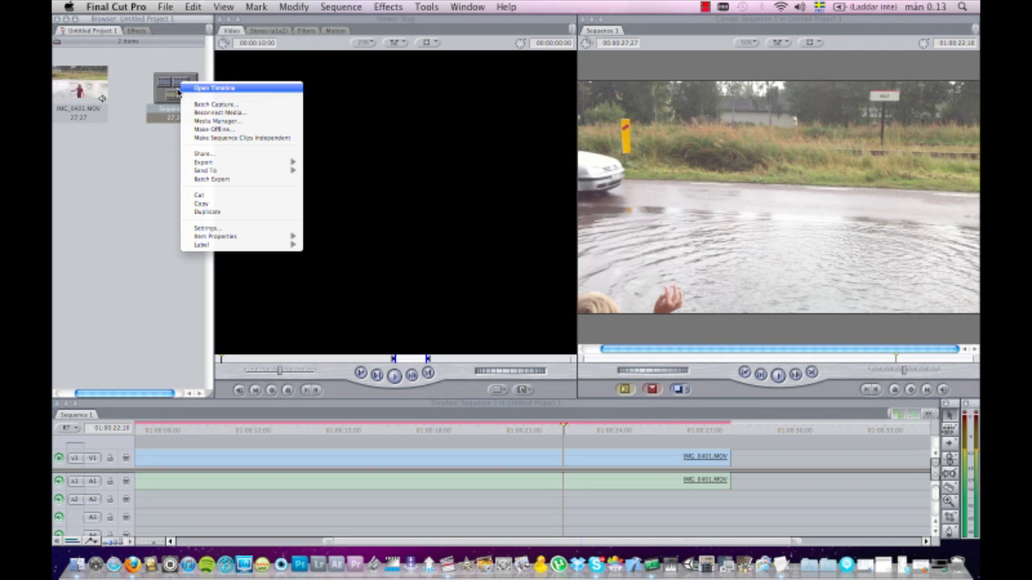
pyautogui.click(208, 228)
pyautogui.click(775, 284)
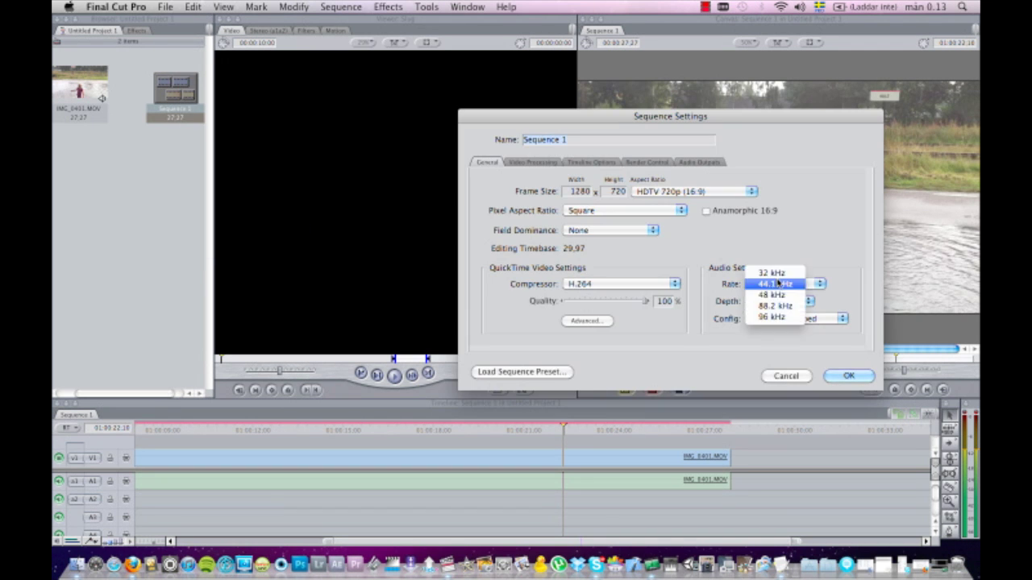
pyautogui.click(772, 295)
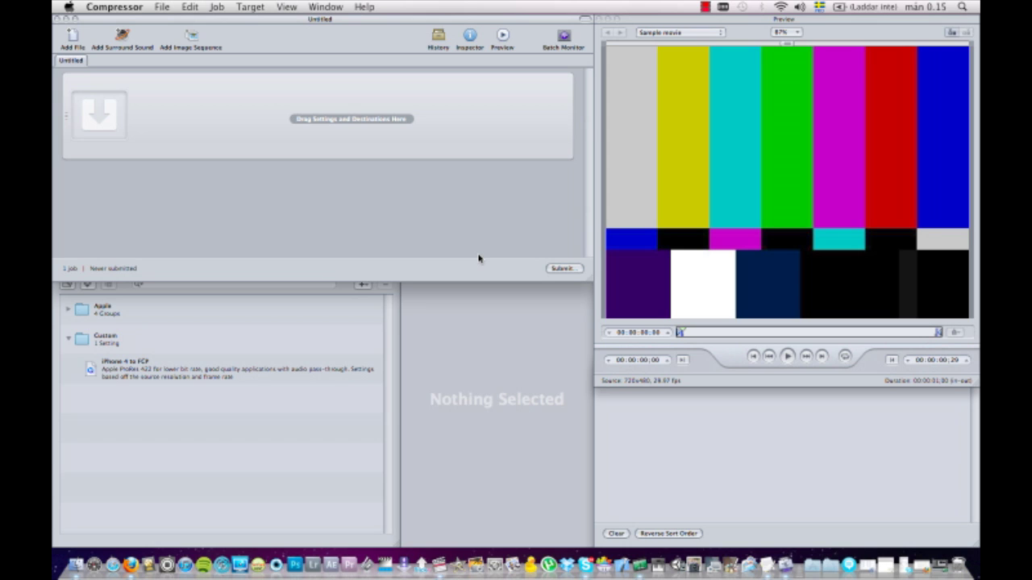
# Select the 'iPhone 4 to FCP' custom setting in the Settings list and delete it.
pyautogui.click(202, 383)
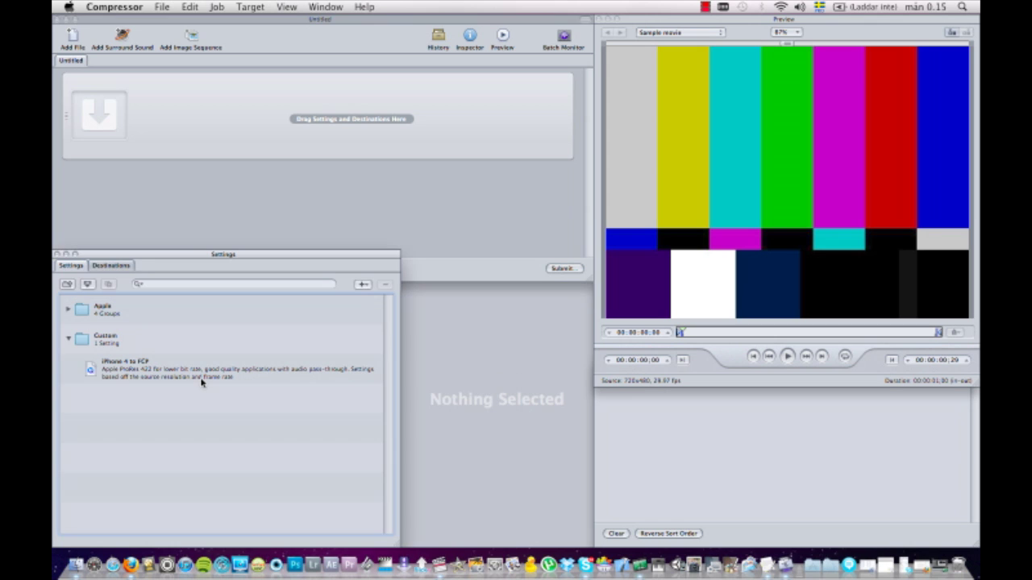
pyautogui.click(145, 367)
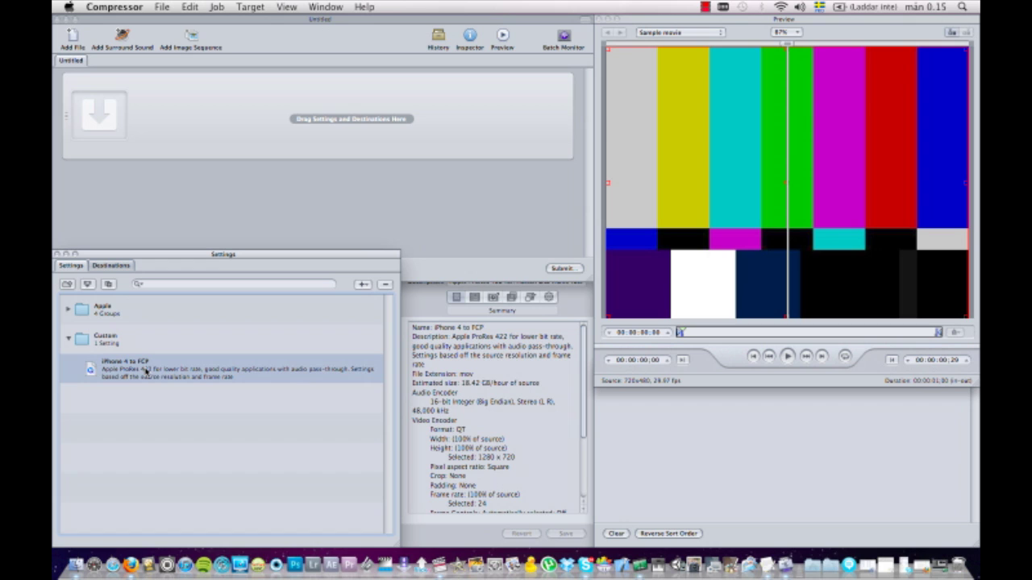
pyautogui.press('Delete')
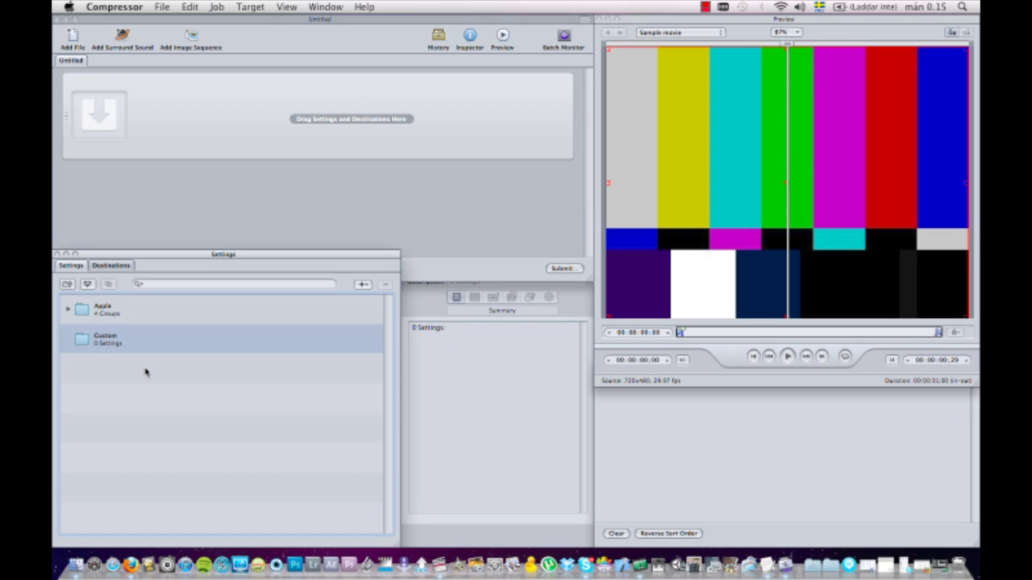
# Search the settings for 'apple pro' and show the Apple ProRes 422 (LT) summary in the Inspector.
pyautogui.click(190, 285)
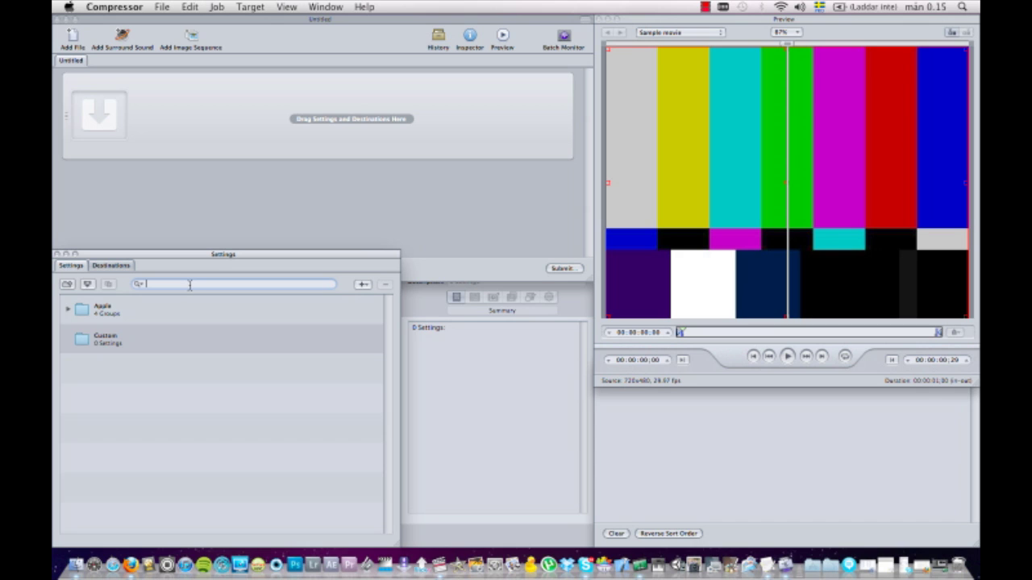
pyautogui.write('apple prores')
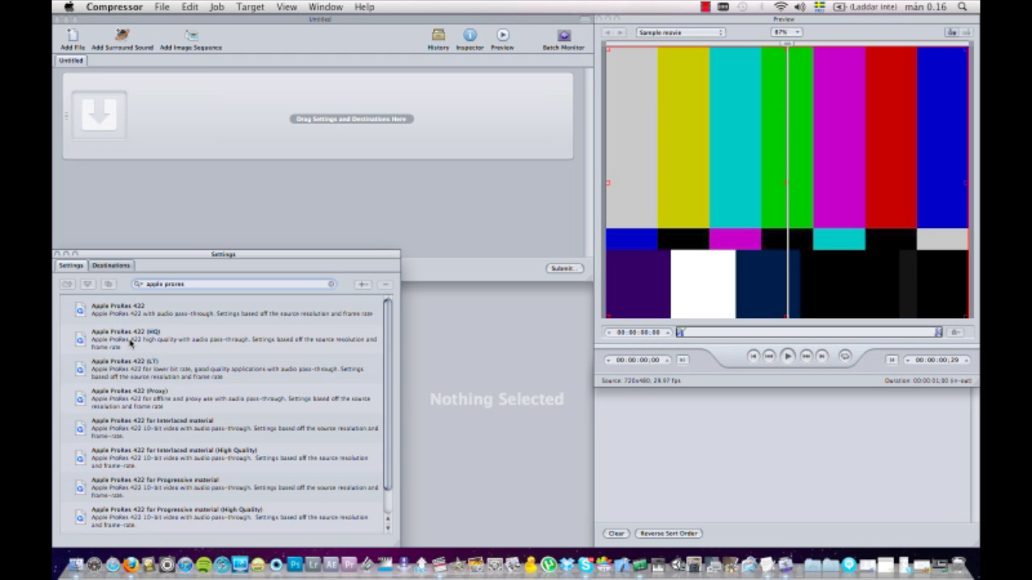
pyautogui.scroll(-2, 129, 343)
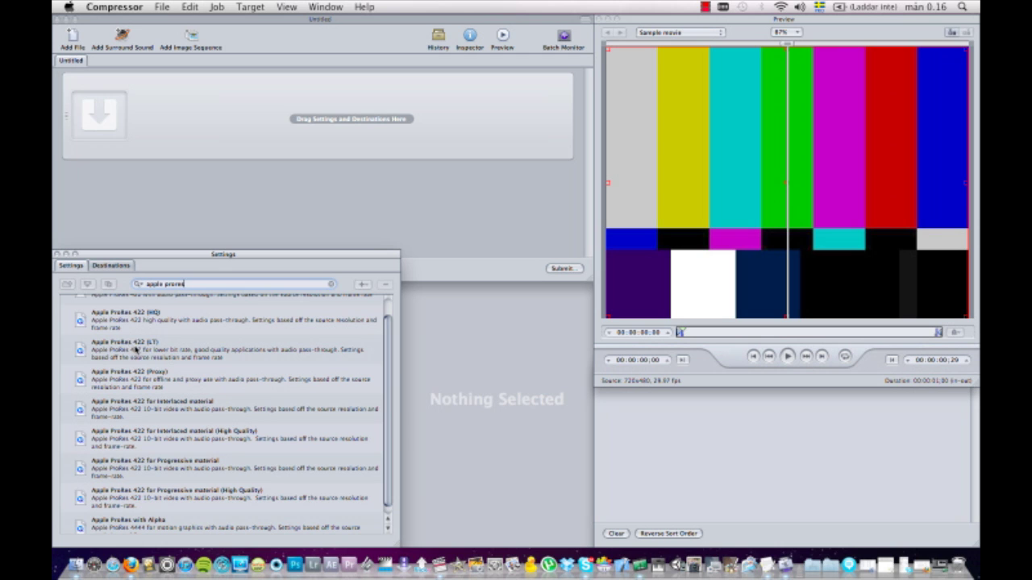
pyautogui.click(135, 348)
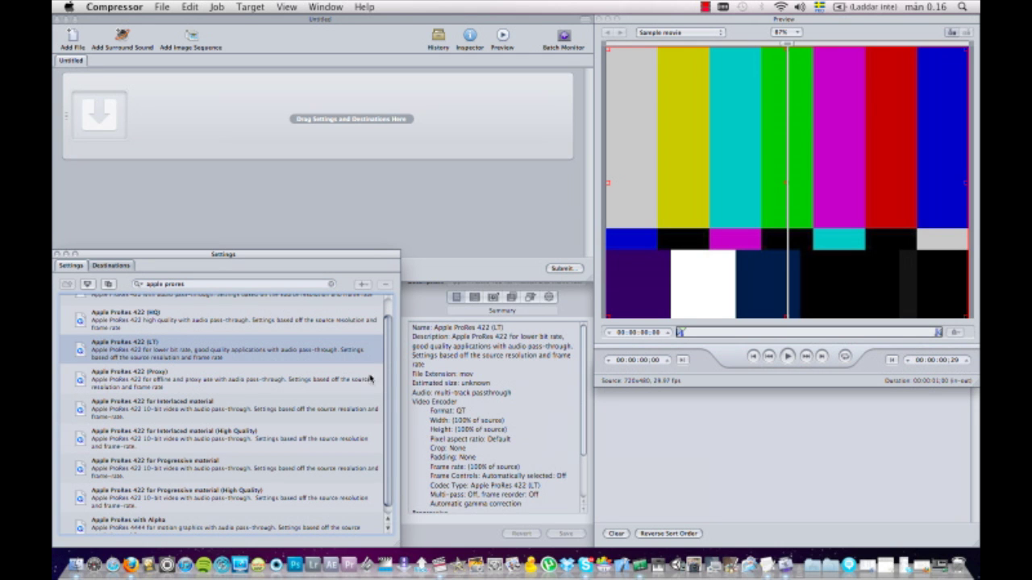
pyautogui.click(437, 312)
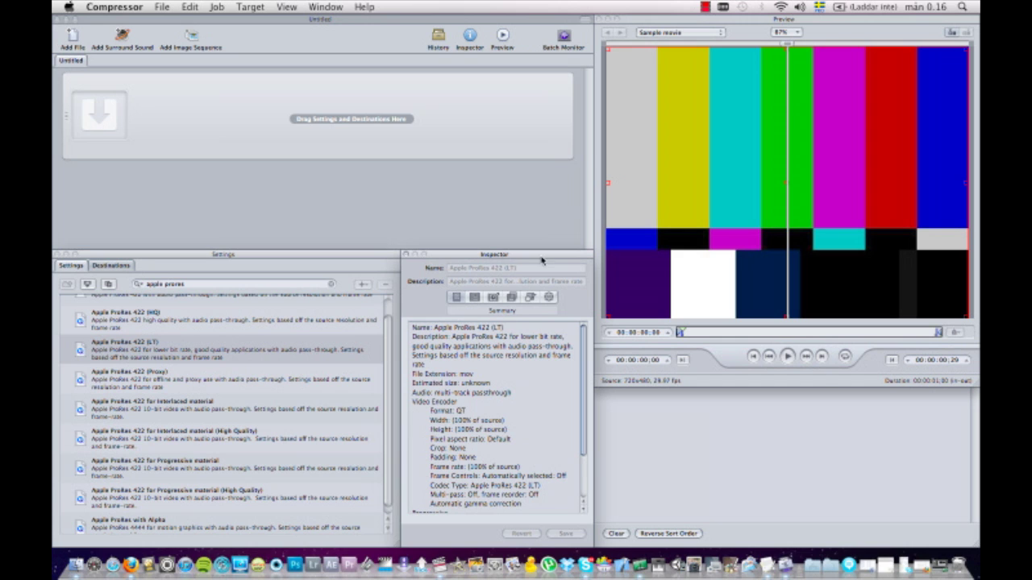
# Add IMG_0401.MOV as a Compressor job and apply the Apple ProRes 422 (LT) setting to it.
pyautogui.moveTo(979, 578)
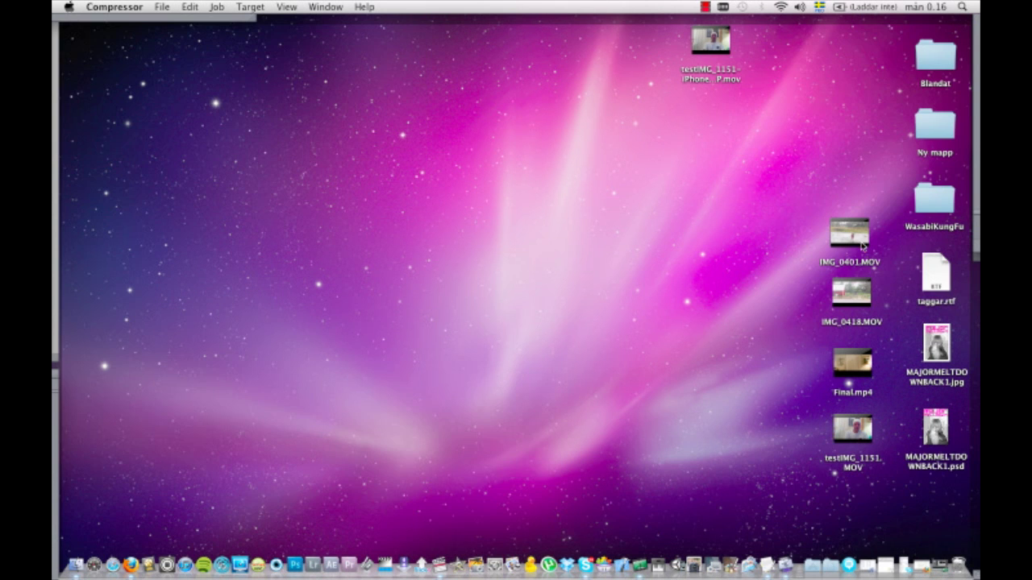
pyautogui.moveTo(841, 239); pyautogui.dragTo(784, 555)
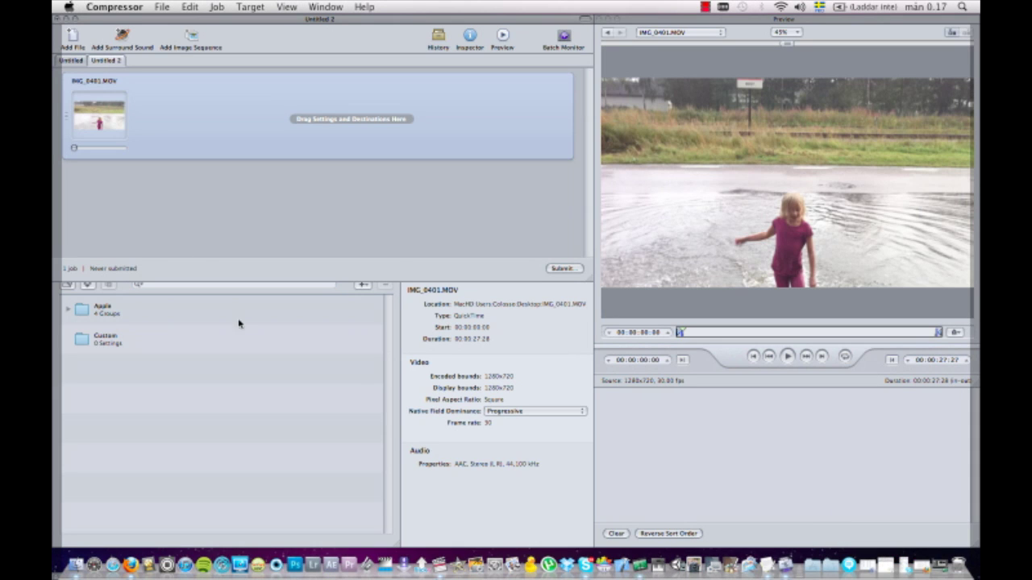
pyautogui.click(172, 284)
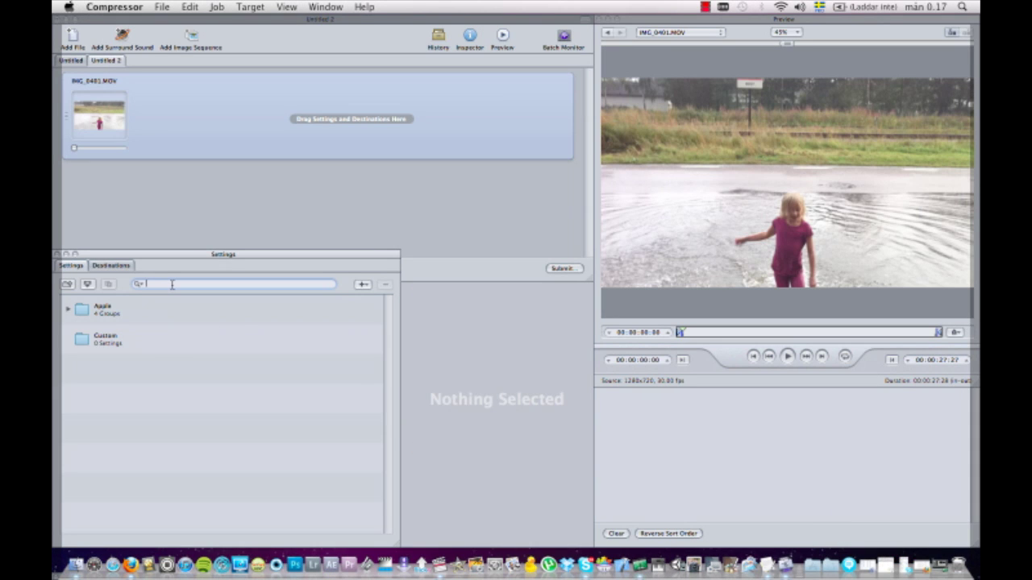
pyautogui.write('apple prores')
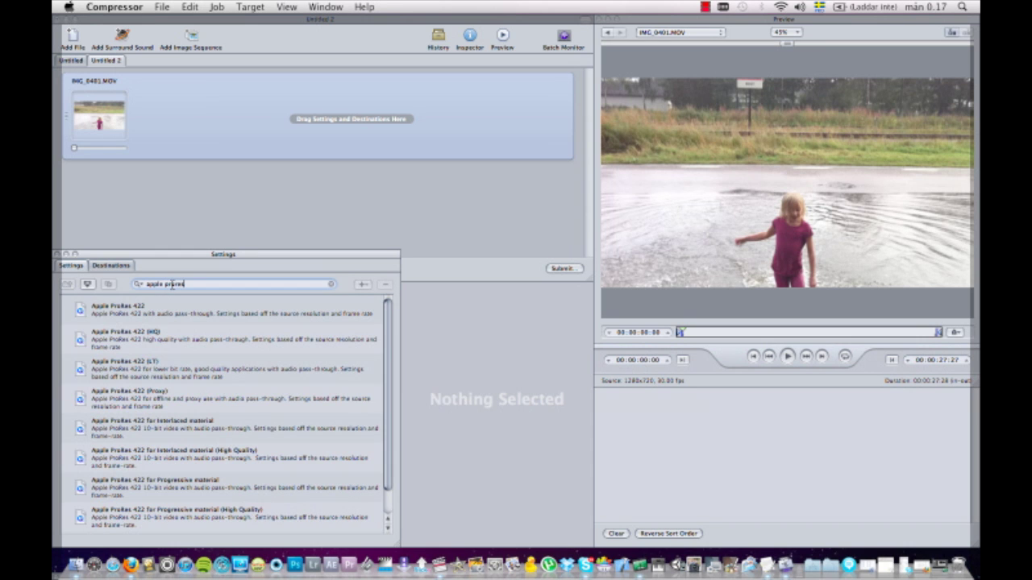
pyautogui.click(141, 371)
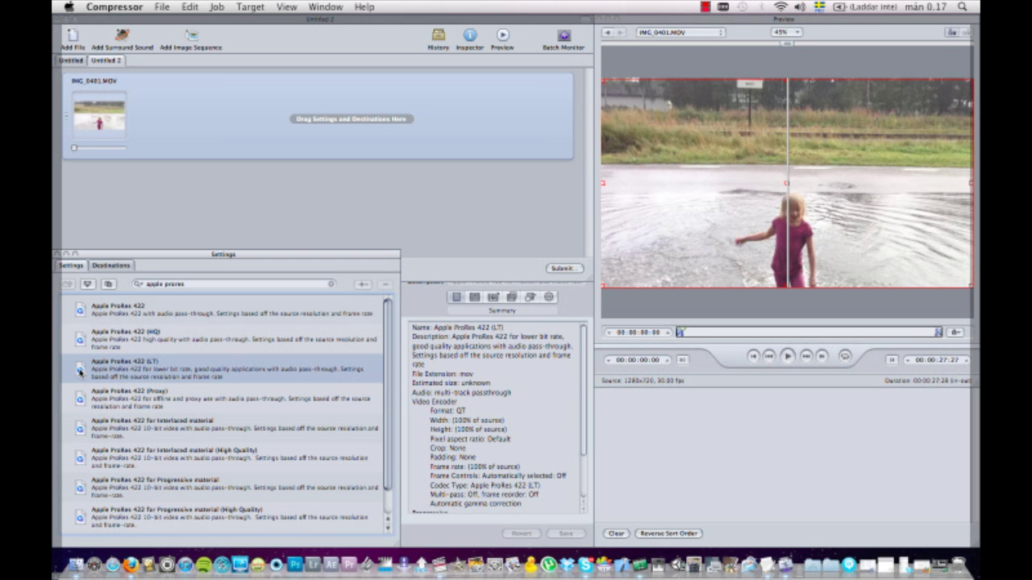
pyautogui.moveTo(80, 371); pyautogui.dragTo(212, 128)
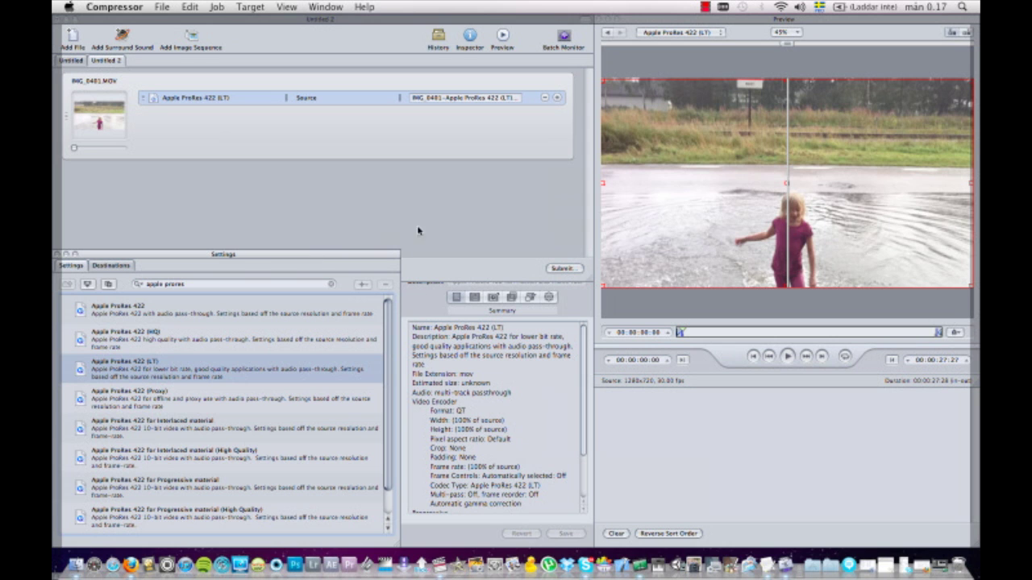
# Switch the ProRes 422 (LT) target's audio from pass-through to Enabled and open its Sound Settings.
pyautogui.click(419, 141)
pyautogui.click(428, 305)
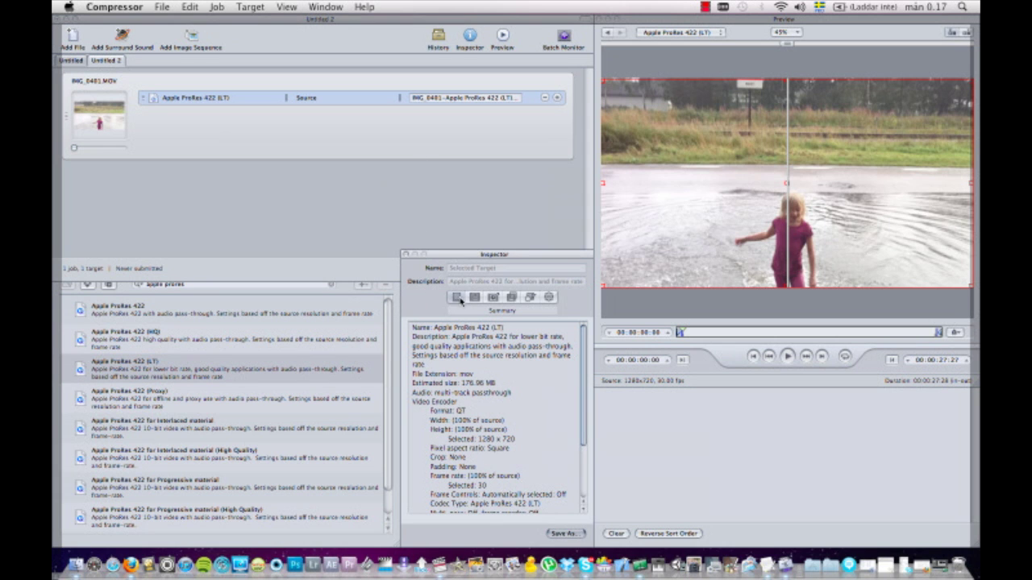
pyautogui.click(474, 297)
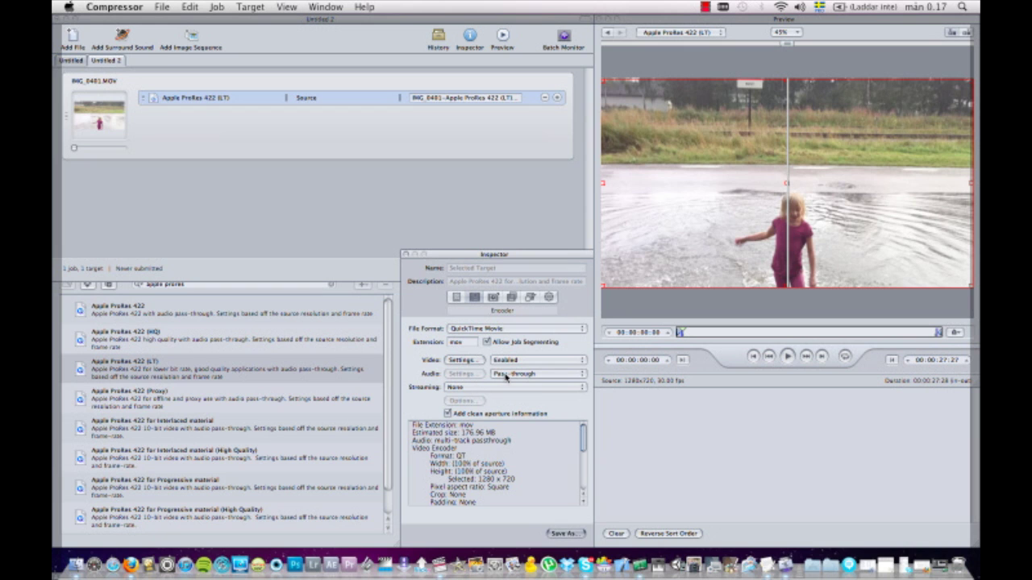
pyautogui.click(506, 375)
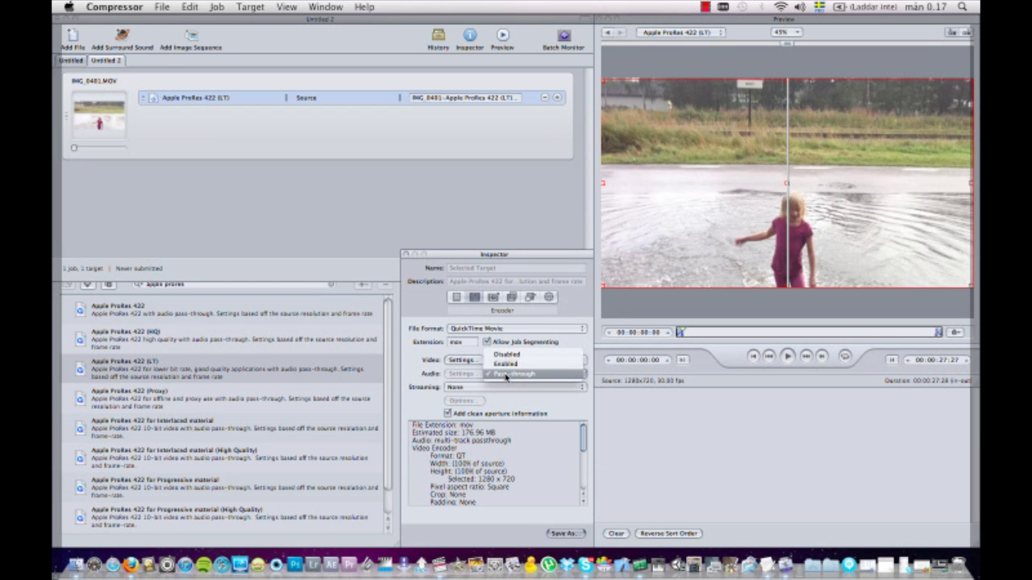
pyautogui.click(506, 363)
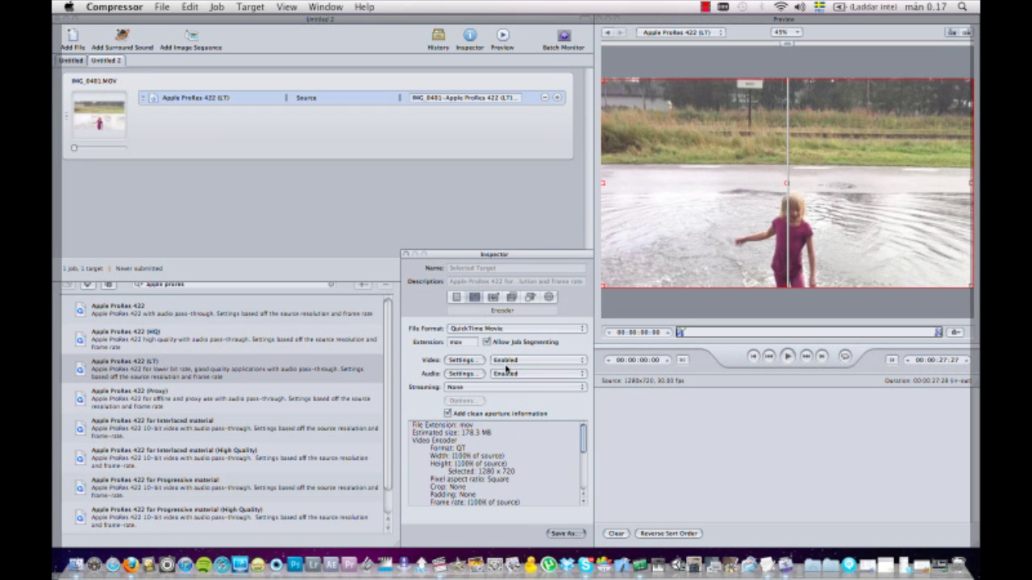
pyautogui.click(462, 374)
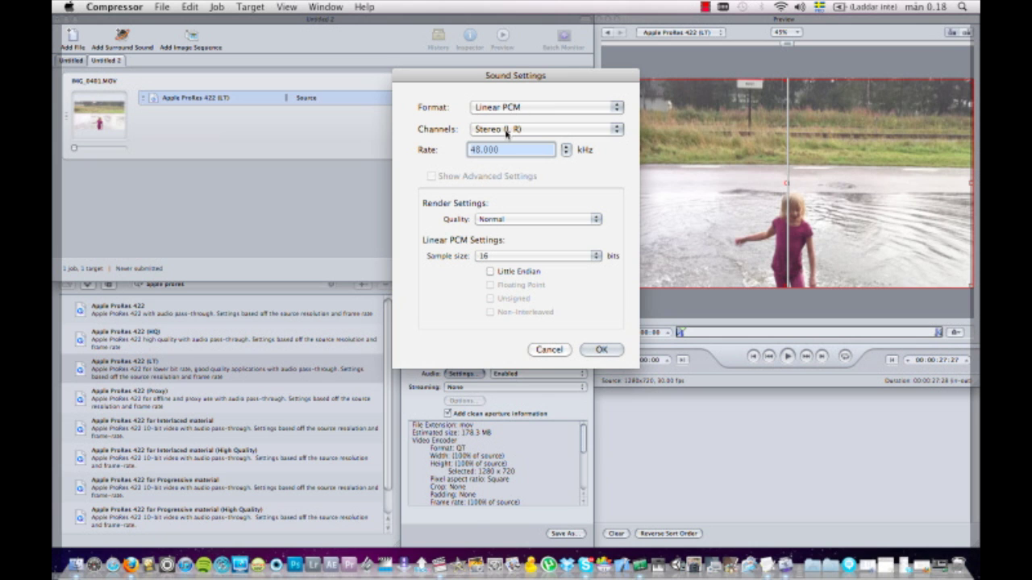
# Try Mono channels, then return to Stereo (L R) at 48 kHz Linear PCM and confirm.
pyautogui.click(509, 134)
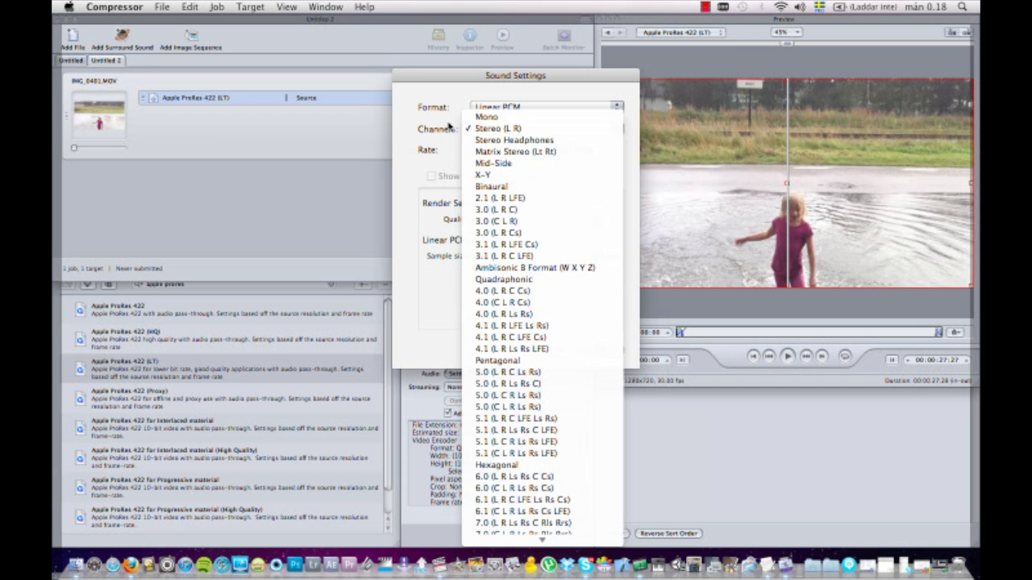
pyautogui.click(449, 129)
pyautogui.click(501, 132)
pyautogui.click(495, 116)
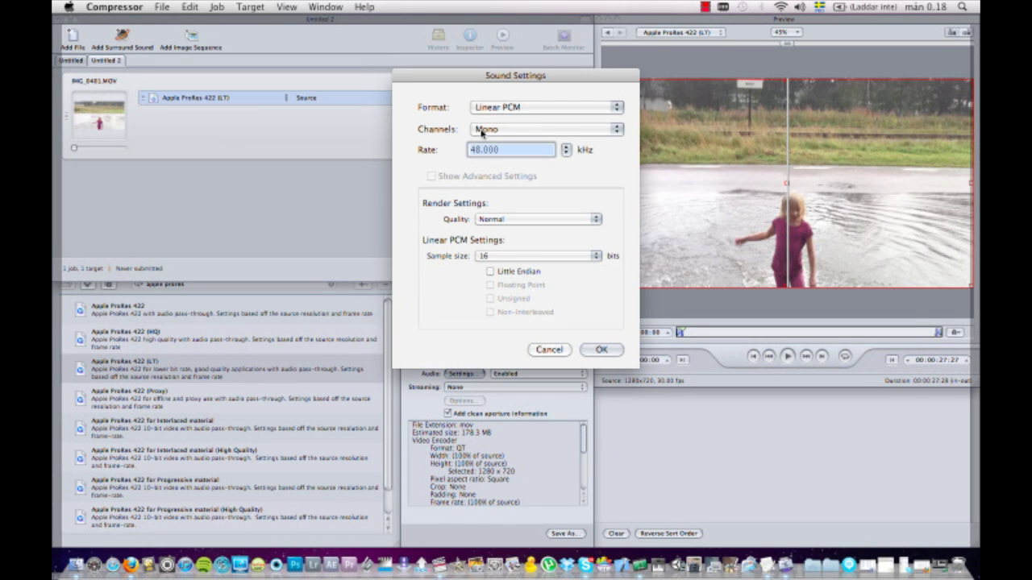
pyautogui.click(484, 130)
pyautogui.click(483, 140)
pyautogui.click(600, 350)
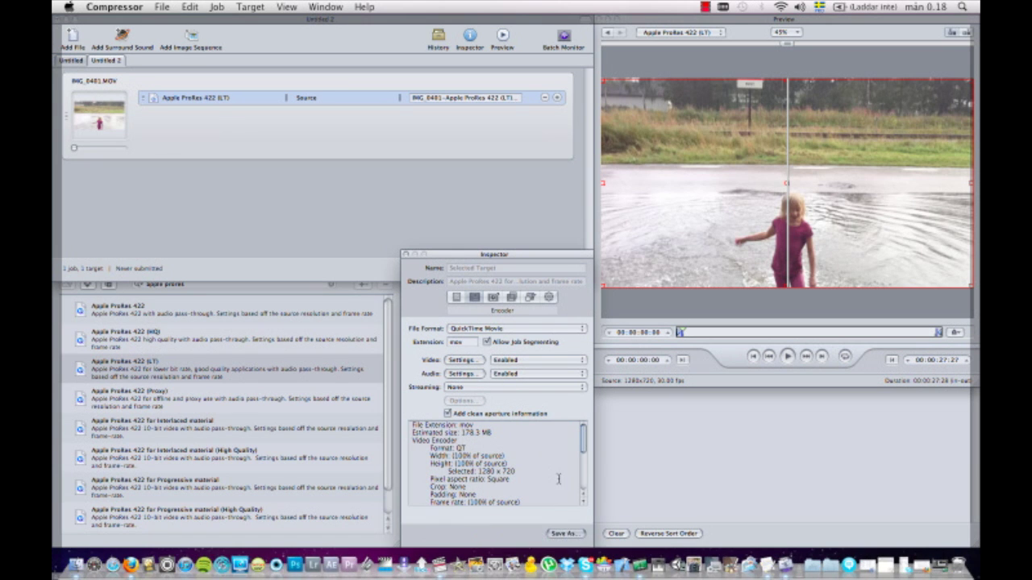
# Save the modified ProRes setting as a custom setting named 'Iphone 4 to FCP'.
pyautogui.click(561, 534)
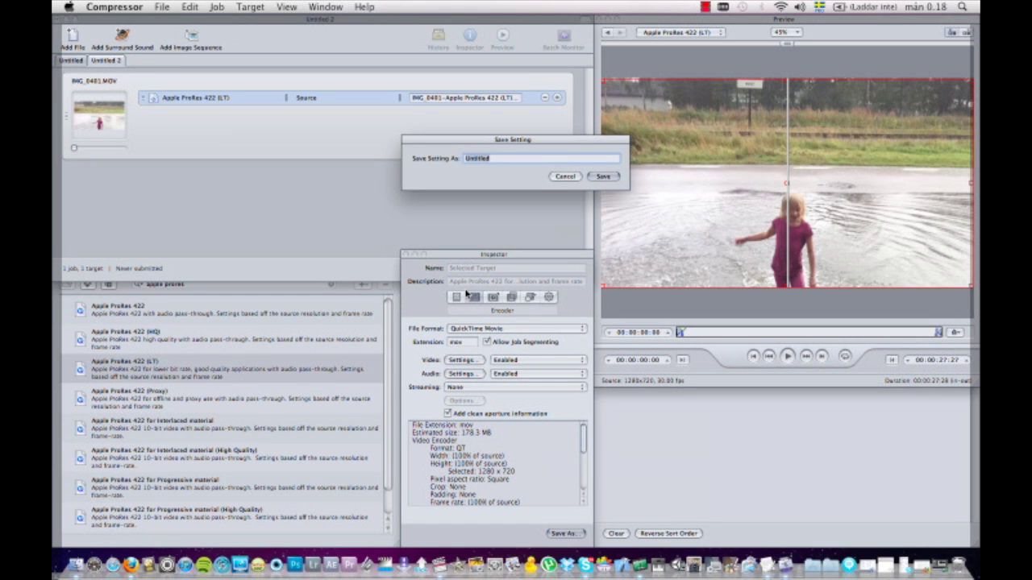
pyautogui.press('BackSpace')
pyautogui.write('Iphone 4 to FCP - 2')
pyautogui.click(603, 176)
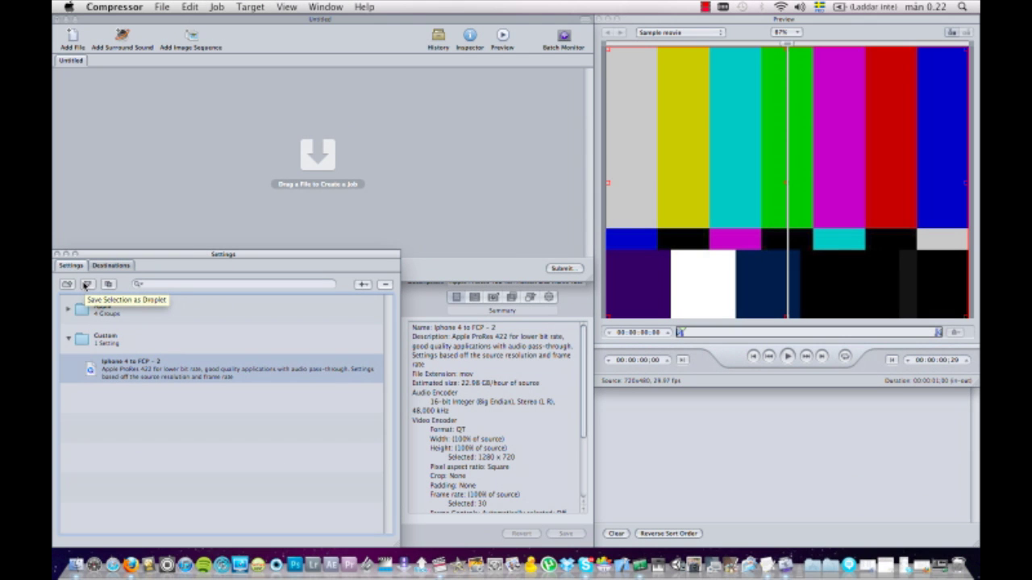
# Start saving the setting as a droplet, renaming it to 'Convert Iphone 4 to FCP'.
pyautogui.click(87, 285)
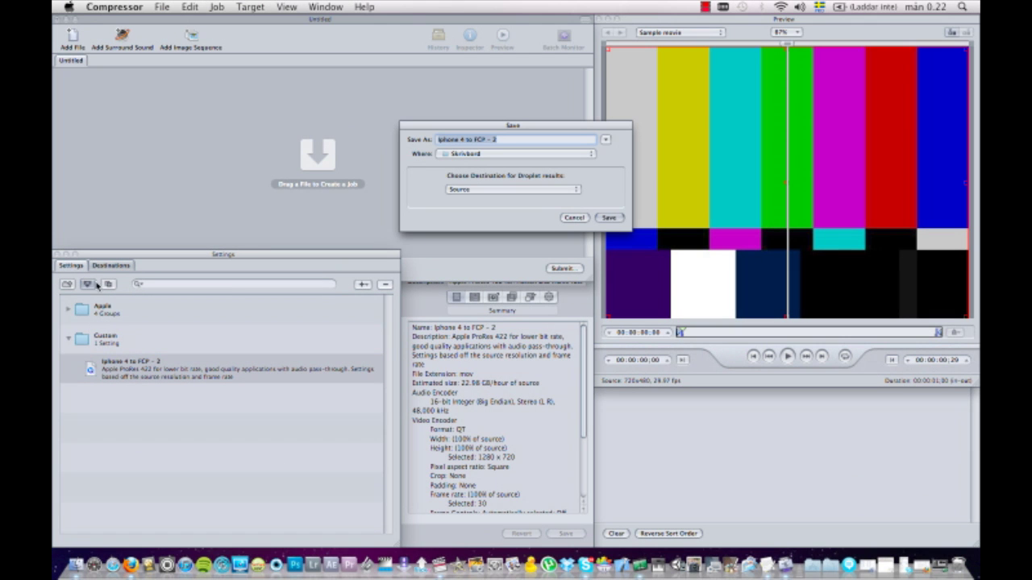
pyautogui.click(436, 139)
pyautogui.write('Convert')
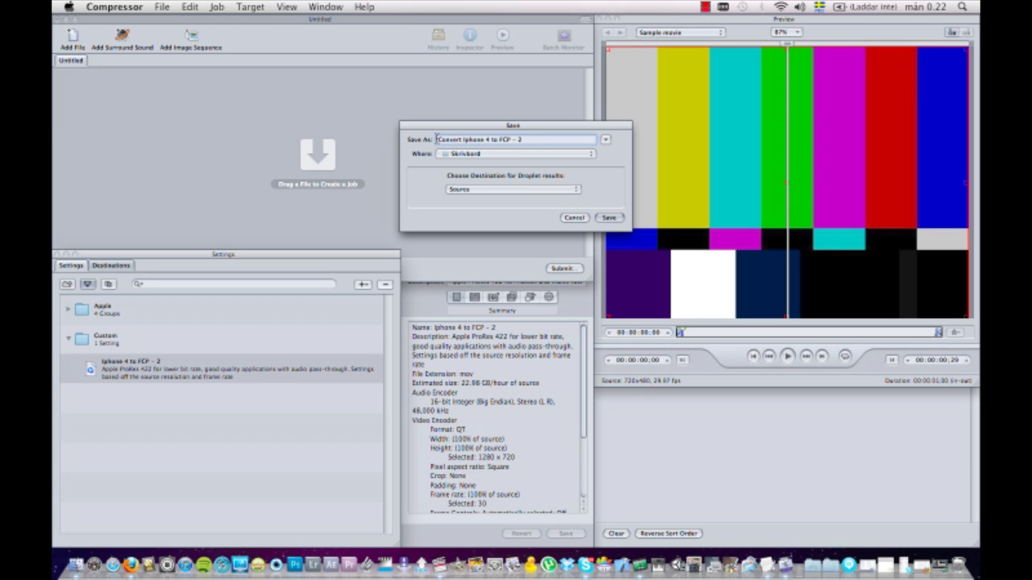
pyautogui.hotkey('alt', 'Right')
pyautogui.hotkey('alt', 'Right')
pyautogui.hotkey('alt', 'Right')
pyautogui.hotkey('alt', 'Right')
pyautogui.hotkey('shift', 'Right')
pyautogui.hotkey('shift', 'Right')
pyautogui.hotkey('shift', 'Right')
pyautogui.hotkey('shift', 'Right')
# Save the 'Convert Iphone 4 to FCP' droplet to the desktop and move it mid-screen.
pyautogui.press('BackSpace')
pyautogui.click(608, 218)
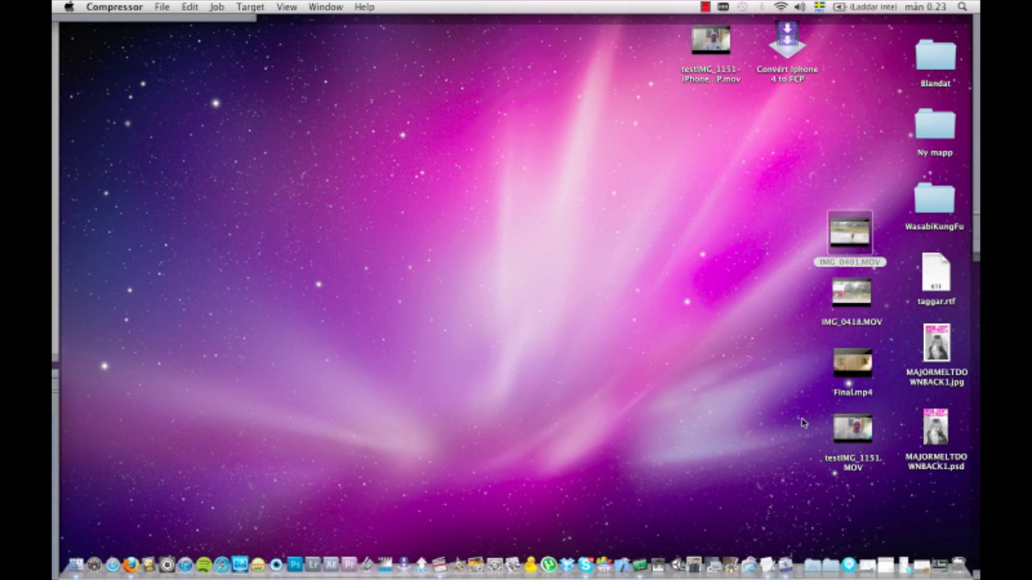
pyautogui.moveTo(776, 47); pyautogui.dragTo(500, 242)
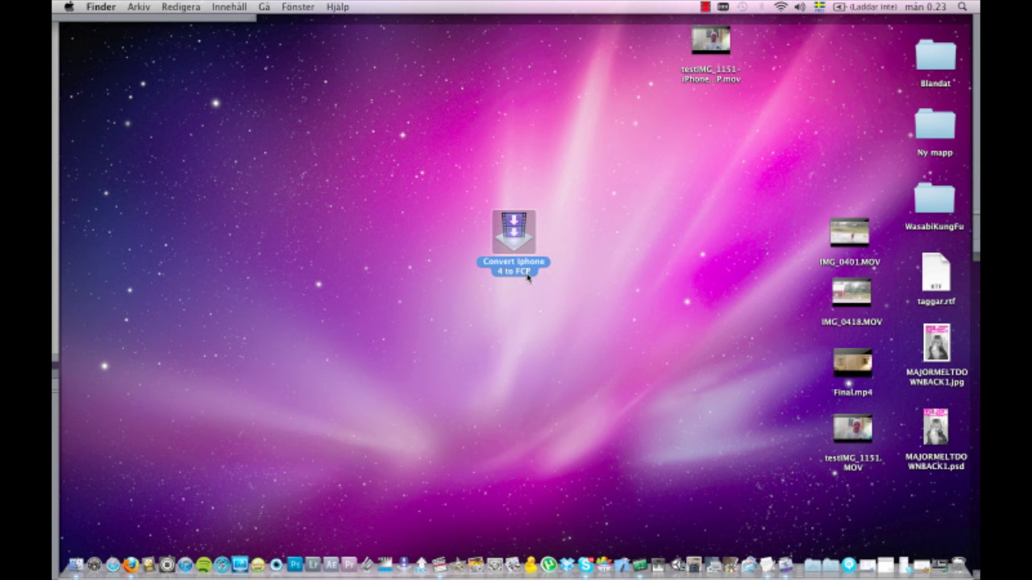
pyautogui.click(529, 341)
# Test-open and quit the droplet, then preview IMG_0401.MOV with Quick Look.
pyautogui.moveTo(518, 219)
pyautogui.mouseDown()
pyautogui.moveTo(442, 441)
pyautogui.moveTo(420, 569)
pyautogui.moveTo(364, 556)
pyautogui.moveTo(488, 369)
pyautogui.moveTo(519, 229)
pyautogui.moveTo(514, 239)
pyautogui.mouseUp()
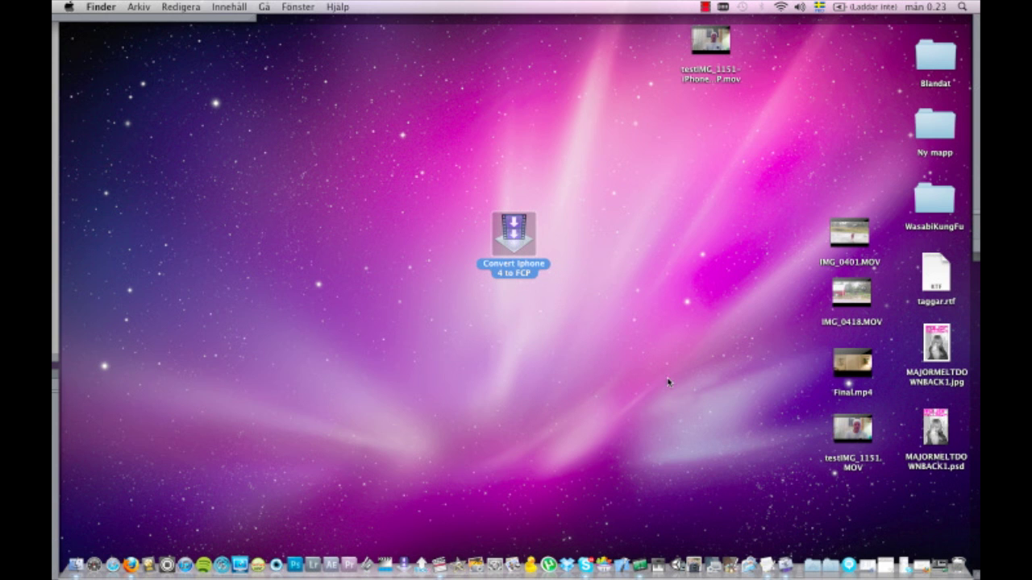
pyautogui.press('super+o')
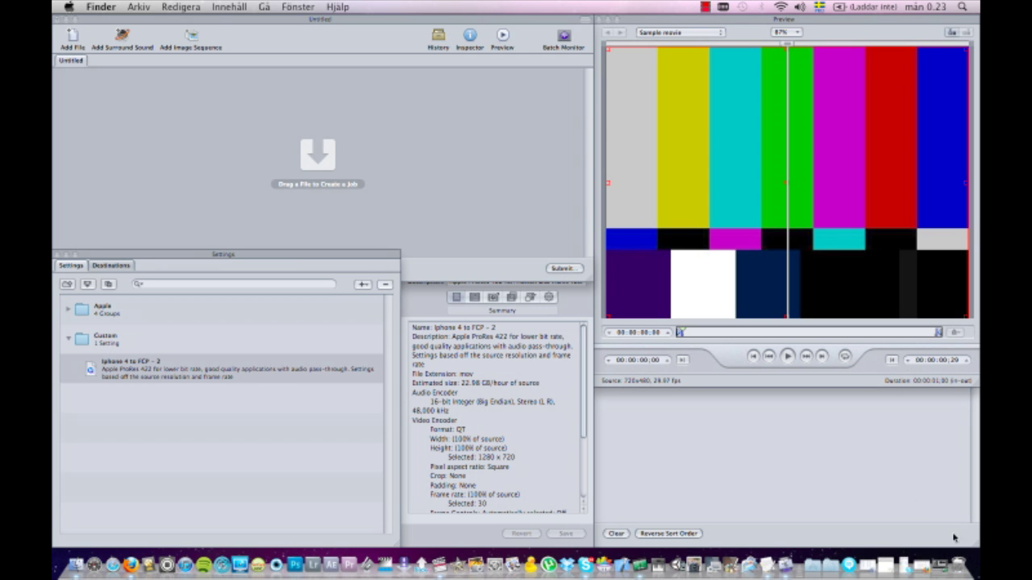
pyautogui.press('super+q')
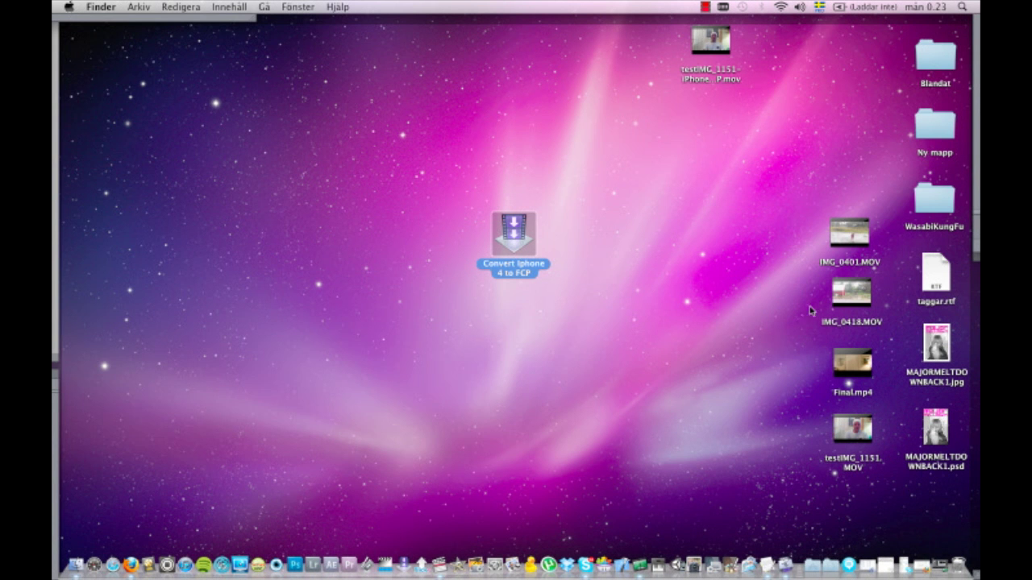
pyautogui.click(836, 233)
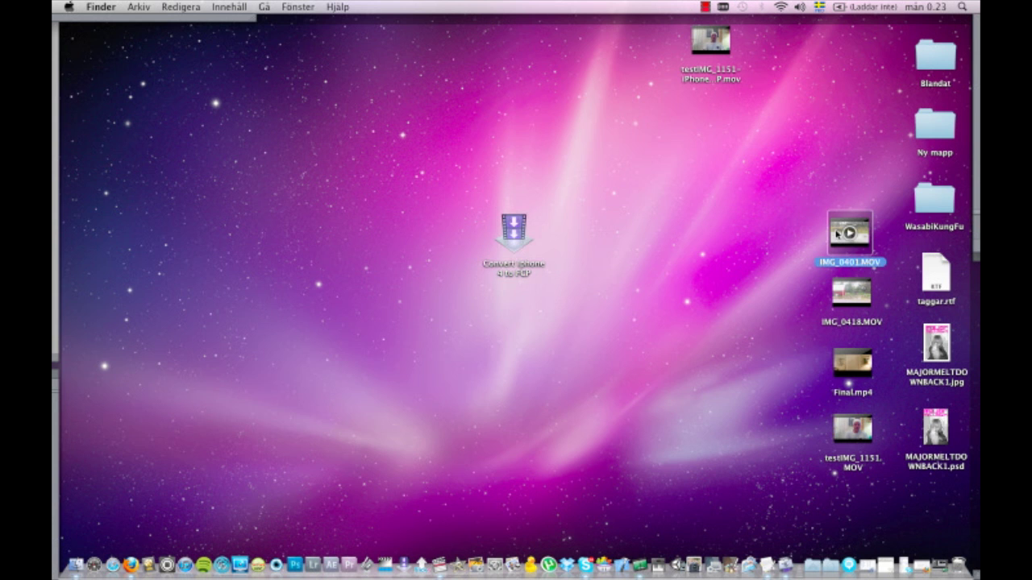
pyautogui.press('space')
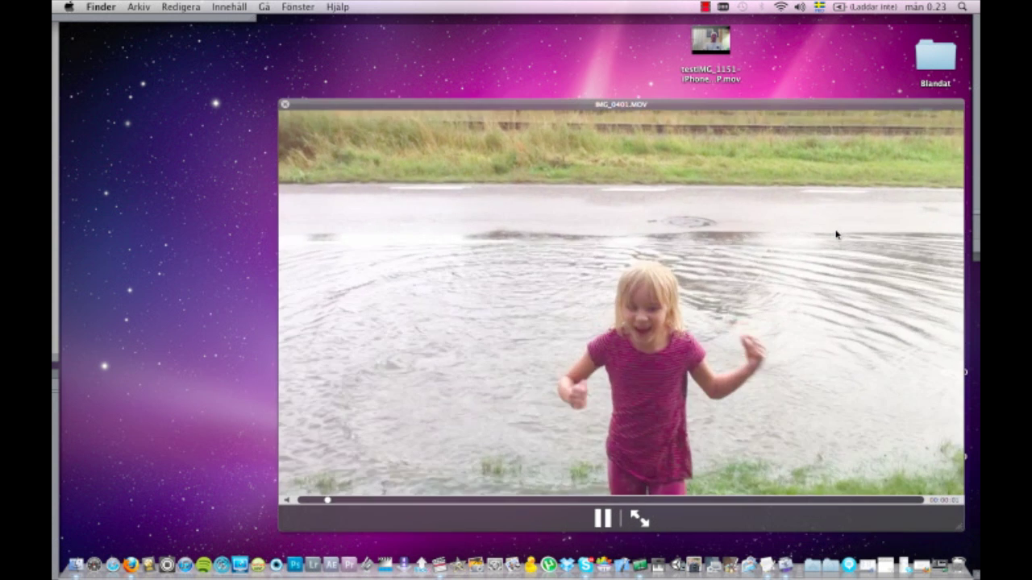
pyautogui.press('space')
# Drop IMG_0401.MOV onto the droplet and centre the droplet window.
pyautogui.moveTo(836, 233); pyautogui.dragTo(509, 233)
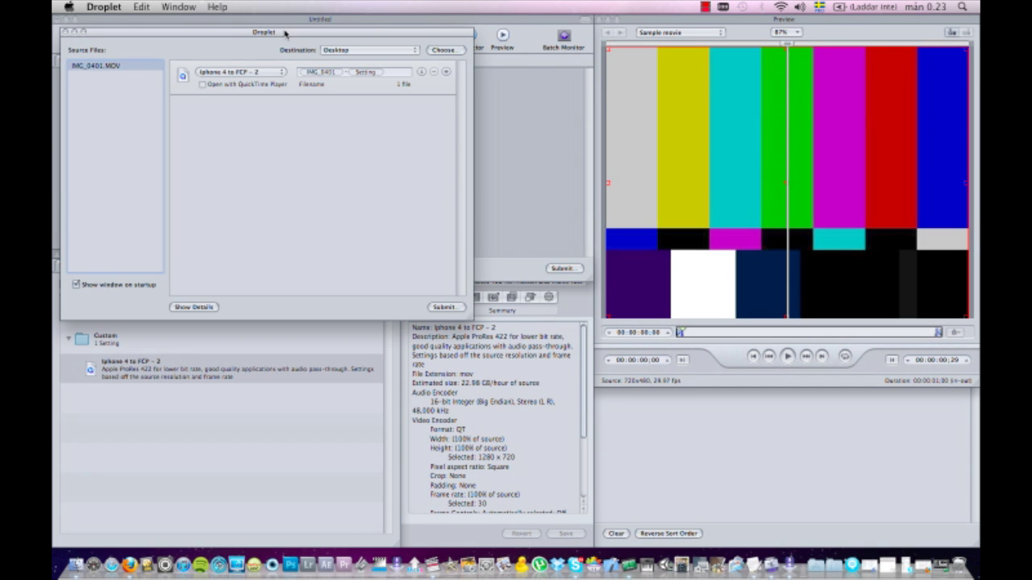
pyautogui.moveTo(284, 33); pyautogui.dragTo(470, 89)
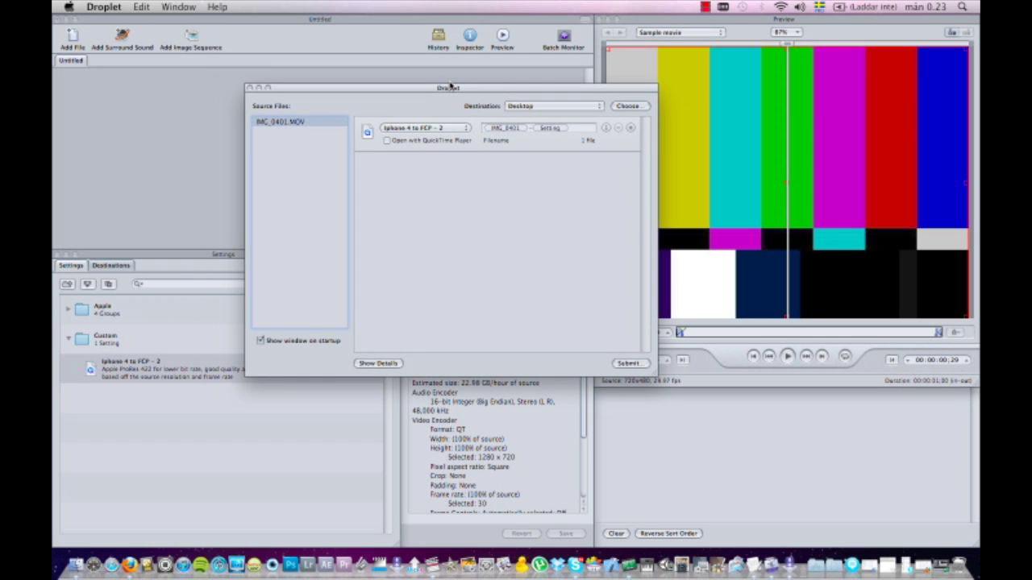
pyautogui.click(243, 29)
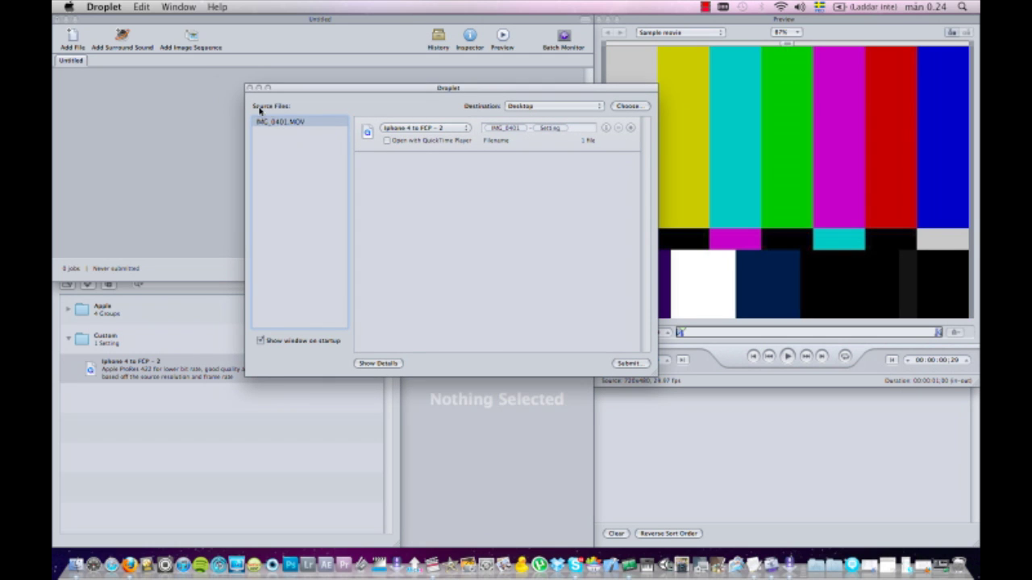
# Submit the conversion with the Iphone 4 to FCP - 2 setting, keeping Desktop as destination.
pyautogui.click(439, 129)
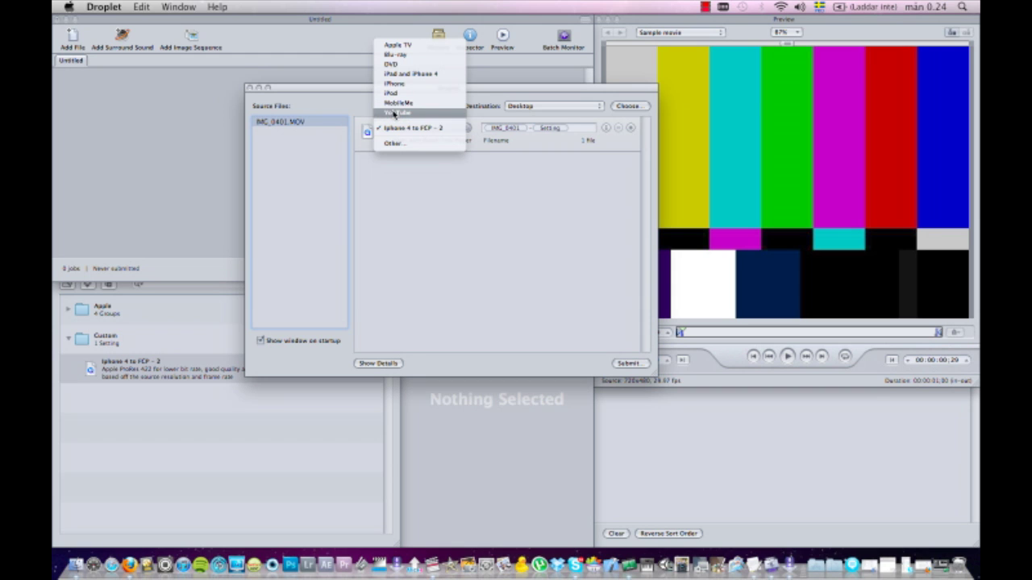
pyautogui.click(399, 131)
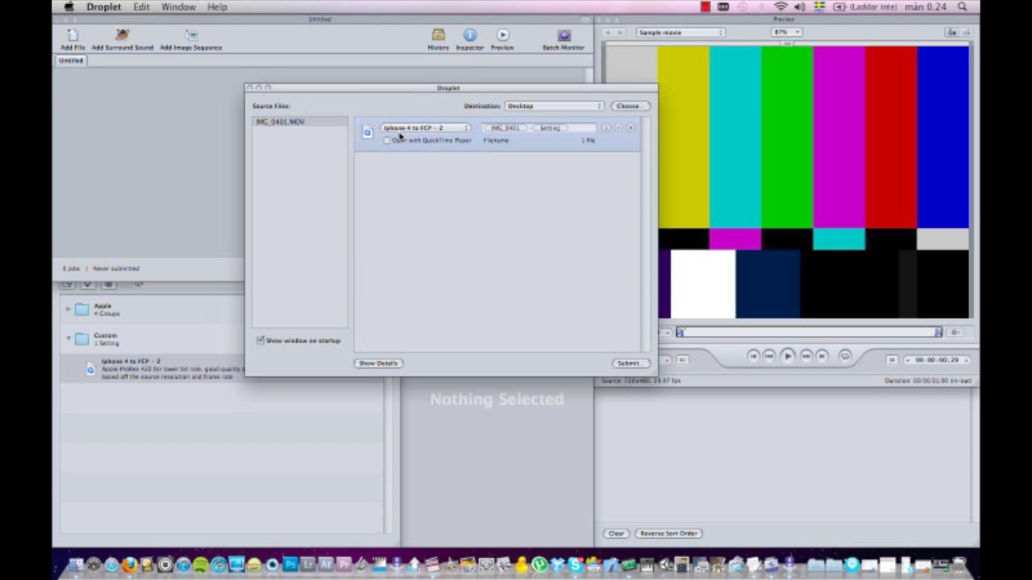
pyautogui.click(534, 108)
pyautogui.click(534, 108)
pyautogui.click(628, 106)
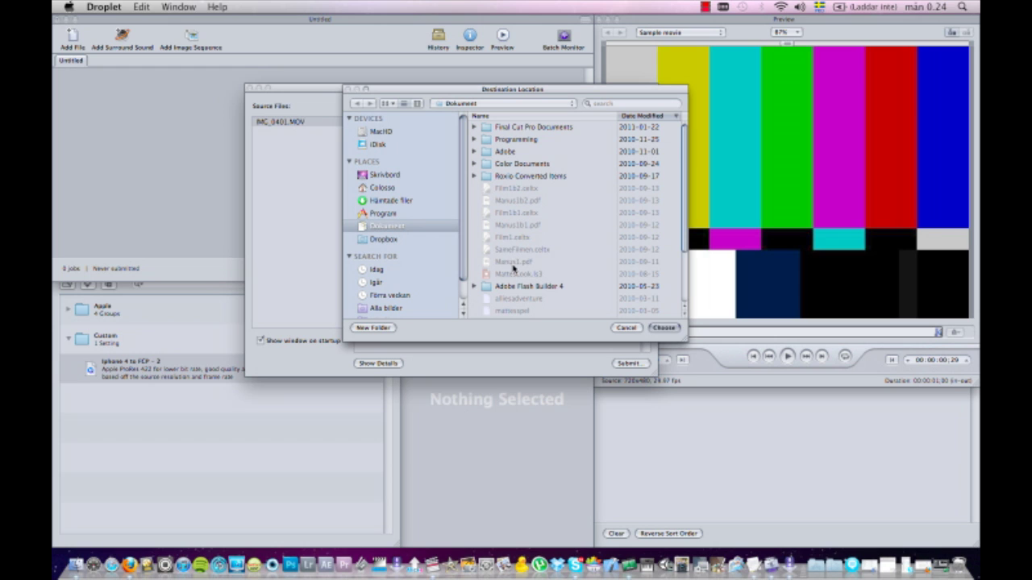
pyautogui.click(627, 328)
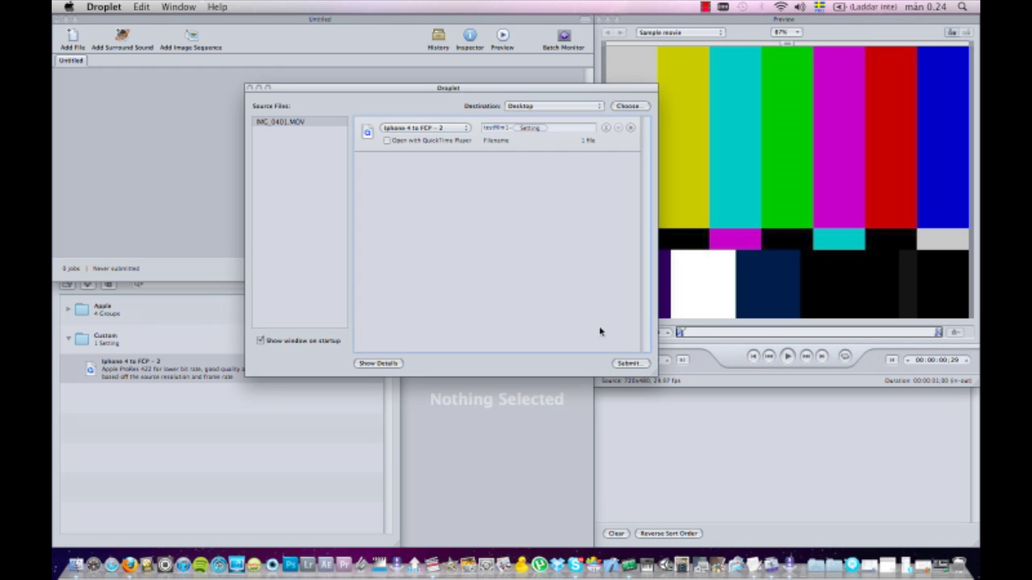
pyautogui.click(627, 363)
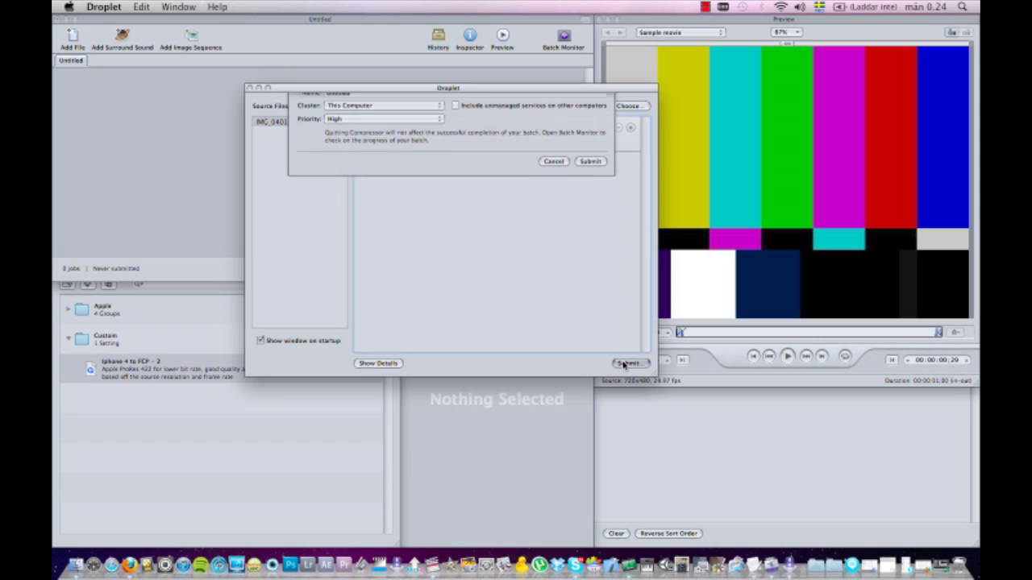
pyautogui.press('Return')
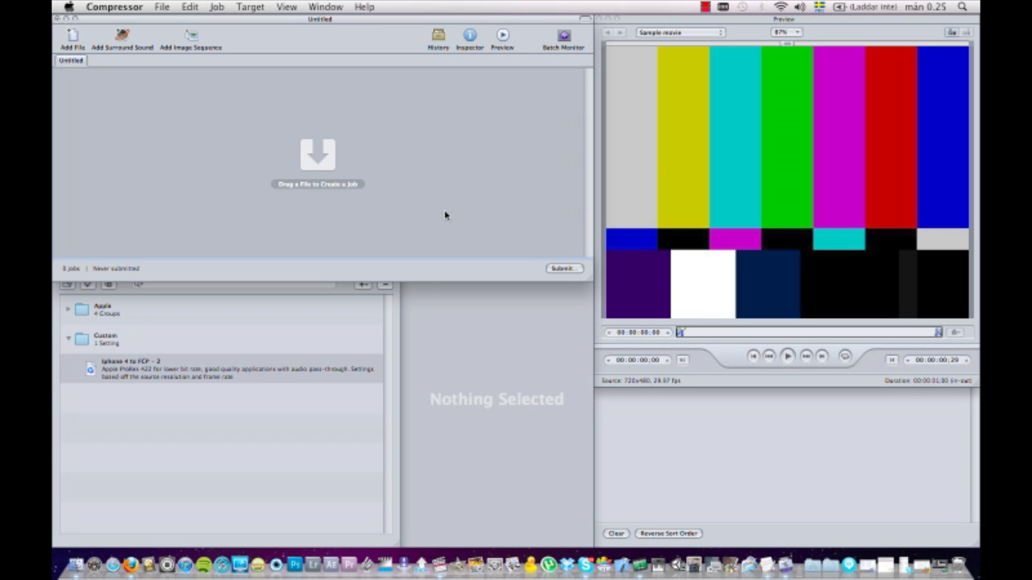
# Reveal the desktop, move the converted movie icon left, and bring Final Cut Pro forward.
pyautogui.moveTo(975, 574)
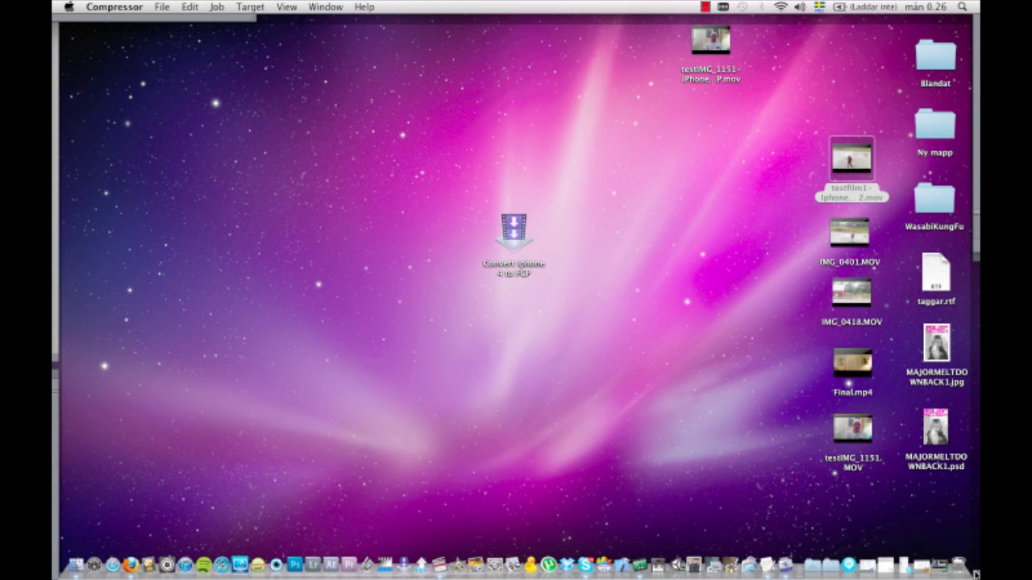
pyautogui.moveTo(868, 172); pyautogui.dragTo(680, 202)
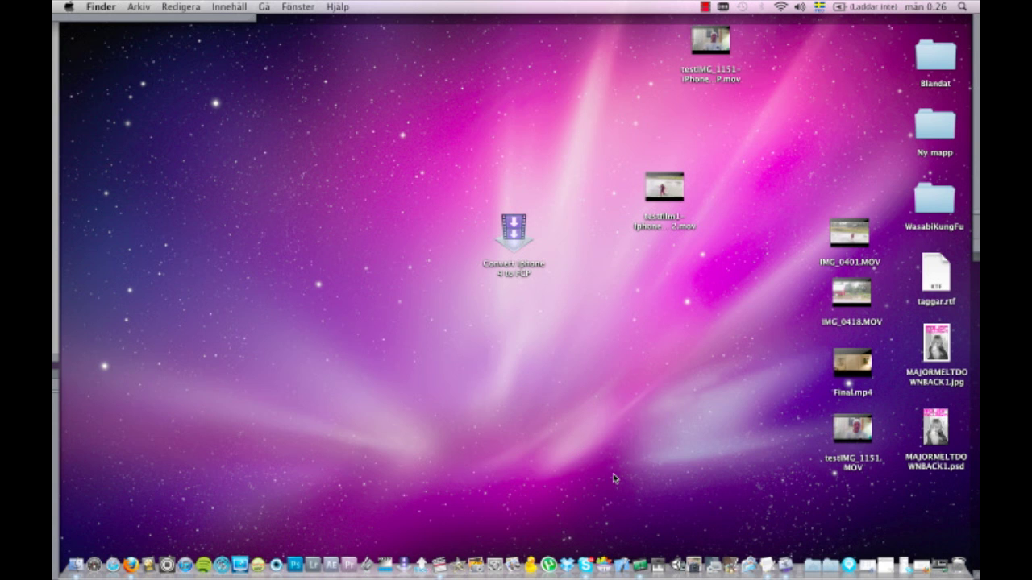
pyautogui.click(438, 558)
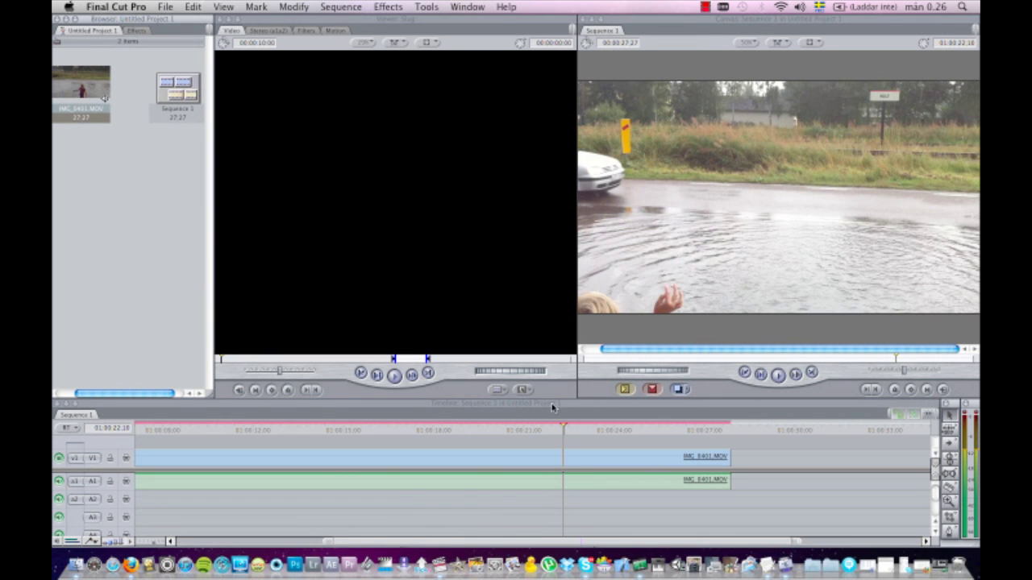
# Play Sequence 1 from about 01:00:19:18, then select the IMG_0401.MOV clip in the timeline.
pyautogui.click(564, 428)
pyautogui.click(474, 430)
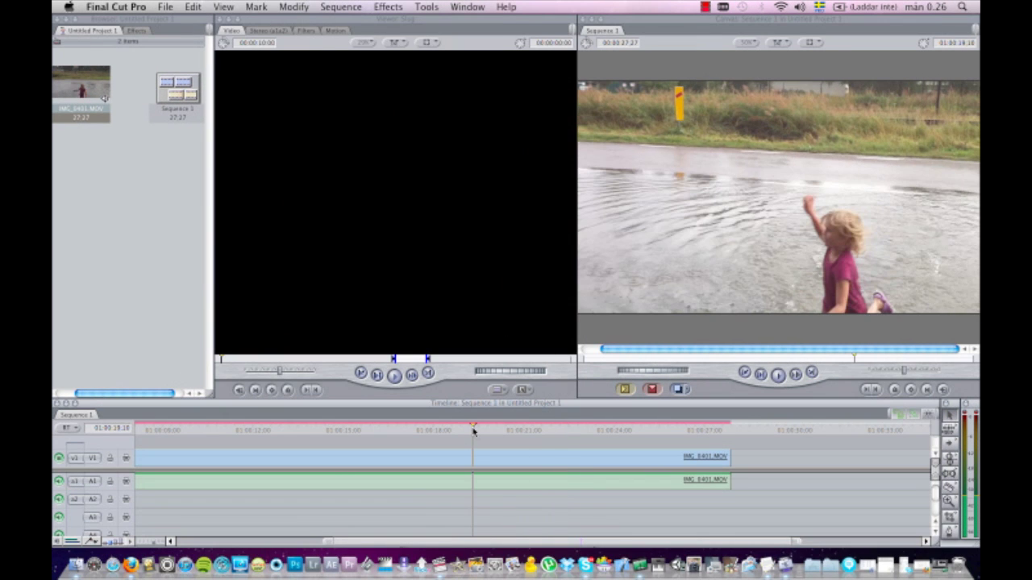
pyautogui.press('space')
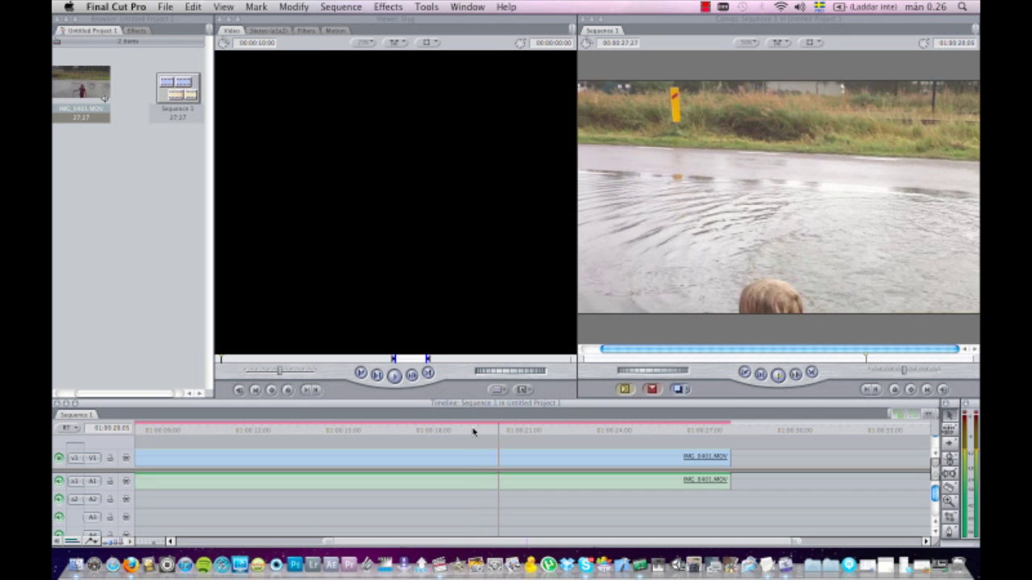
pyautogui.press('space')
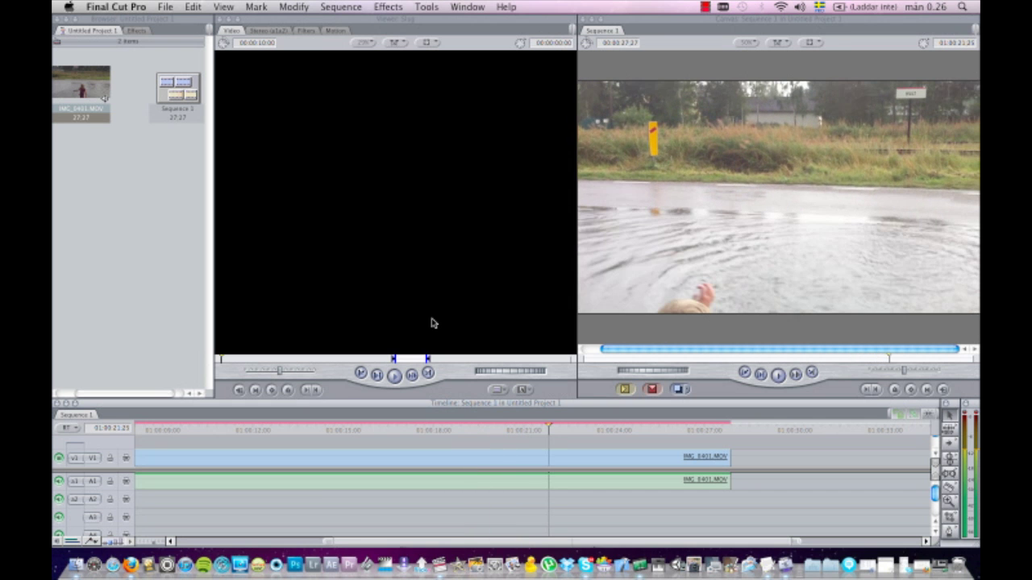
pyautogui.click(458, 461)
# Delete IMG_0401.MOV from both the sequence and the project browser.
pyautogui.press('Delete')
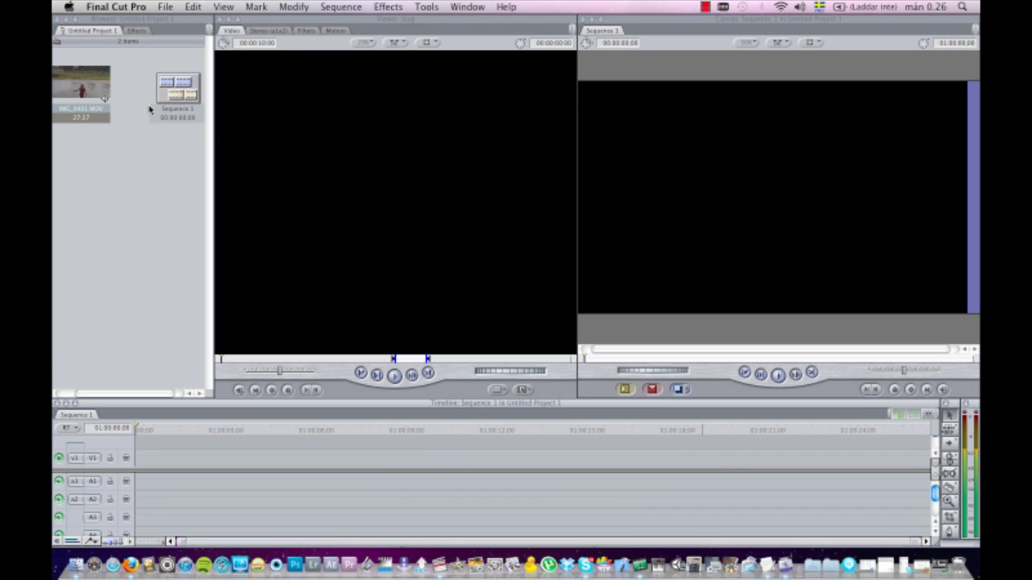
pyautogui.click(81, 82)
pyautogui.press('Delete')
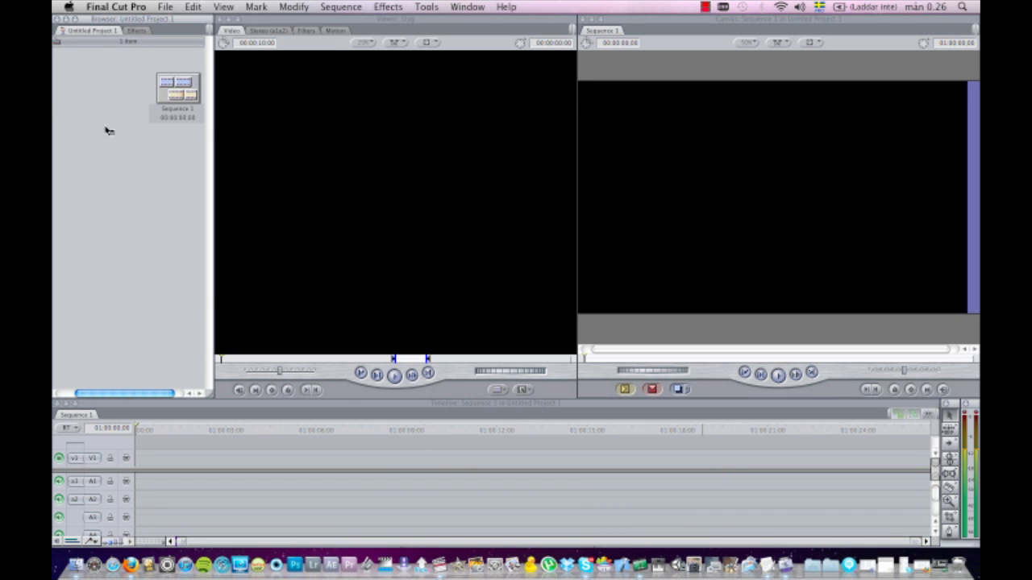
# Import testfilm1-iPhone 4 to FCP - 2.mov, place it on V1, and match sequence settings to it.
pyautogui.rightClick(109, 121)
pyautogui.moveTo(162, 125)
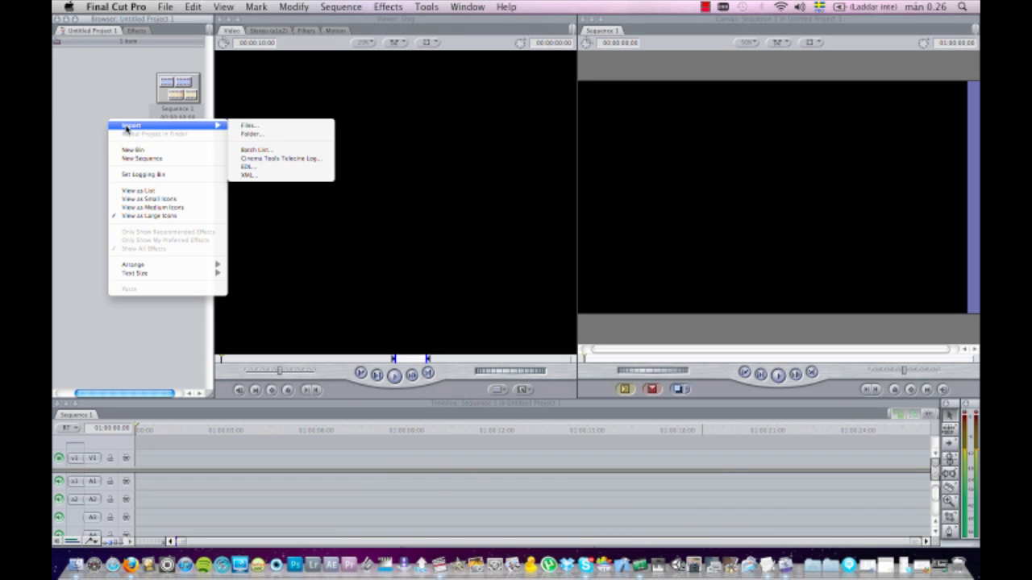
pyautogui.click(250, 130)
pyautogui.click(482, 142)
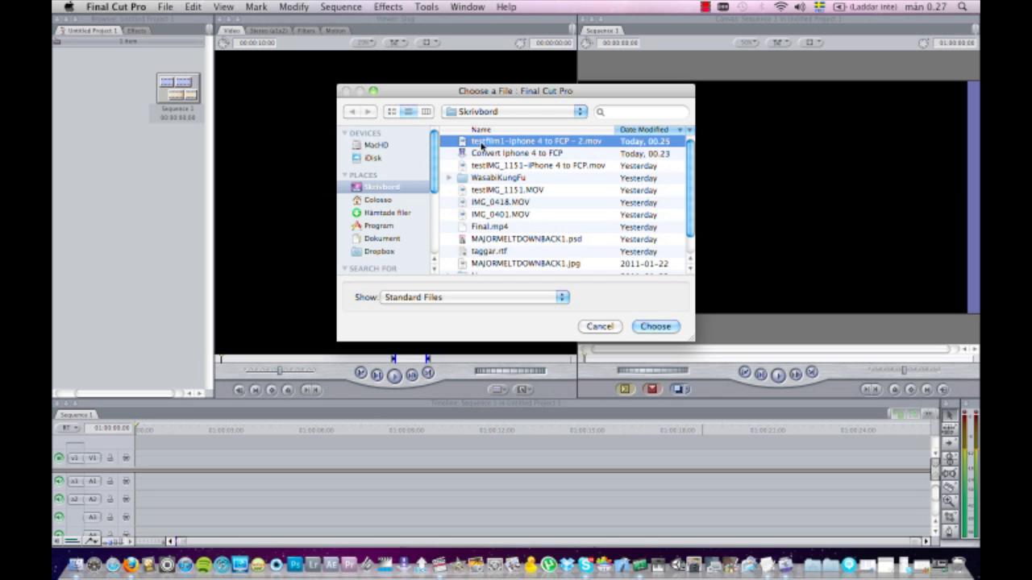
pyautogui.click(655, 326)
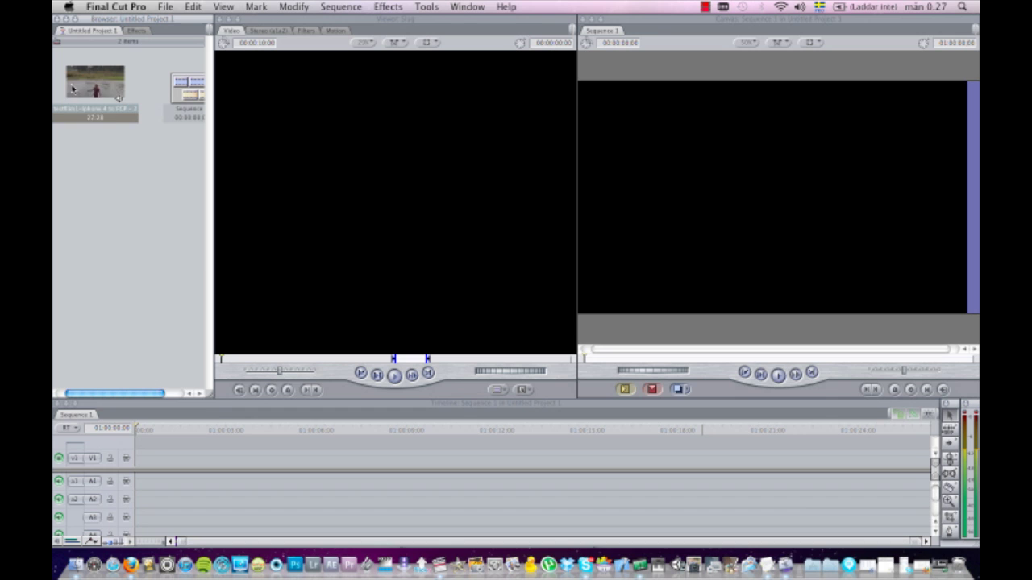
pyautogui.moveTo(72, 89); pyautogui.dragTo(138, 460)
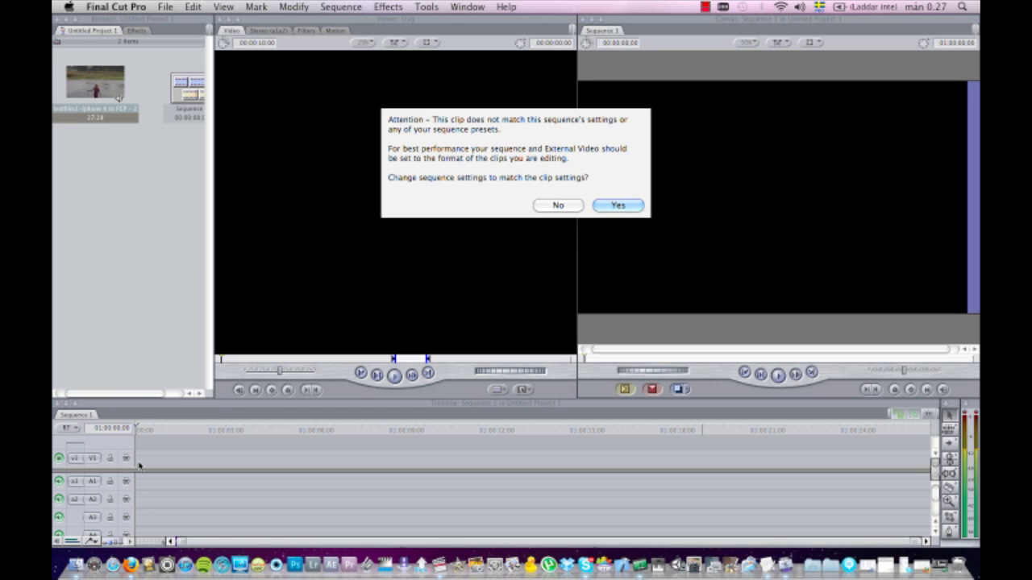
pyautogui.click(618, 206)
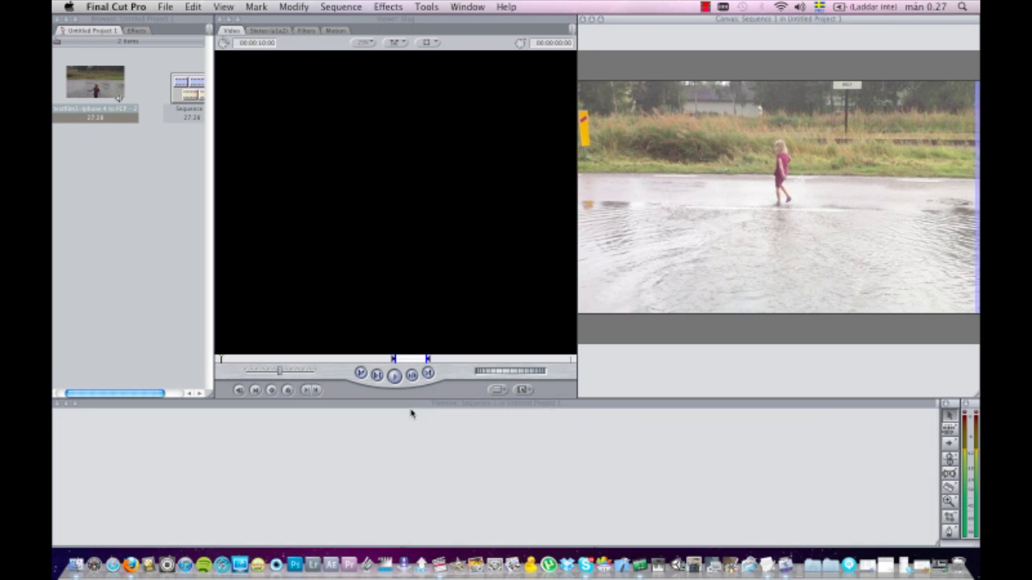
pyautogui.click(366, 429)
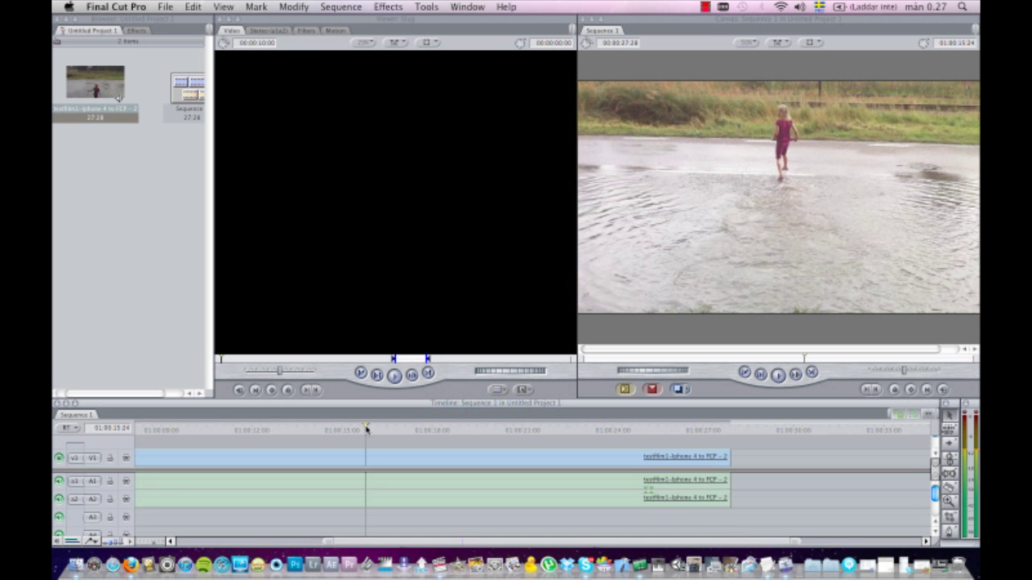
pyautogui.press('space')
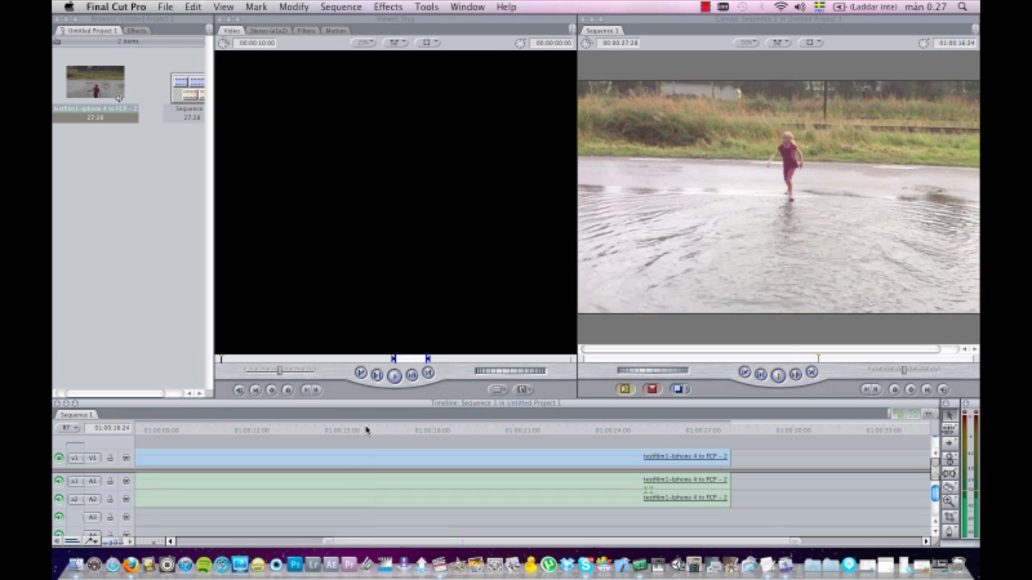
pyautogui.click(388, 429)
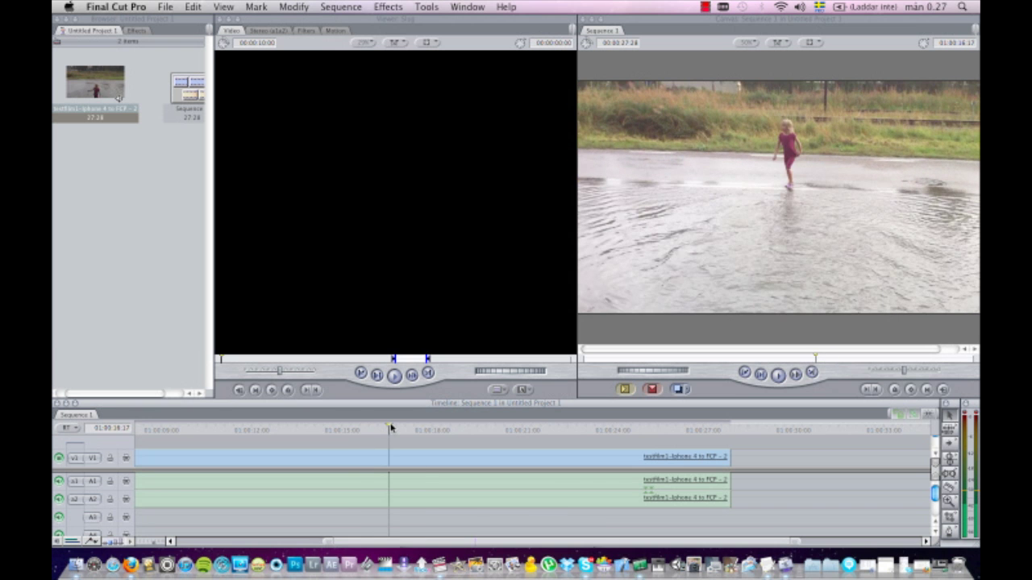
pyautogui.click(452, 428)
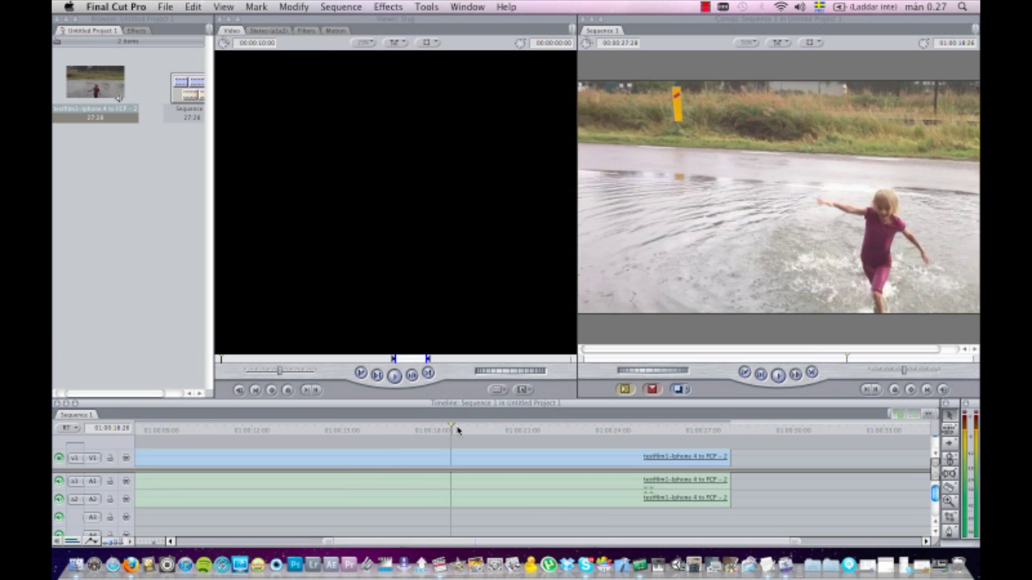
pyautogui.moveTo(458, 428); pyautogui.dragTo(502, 431)
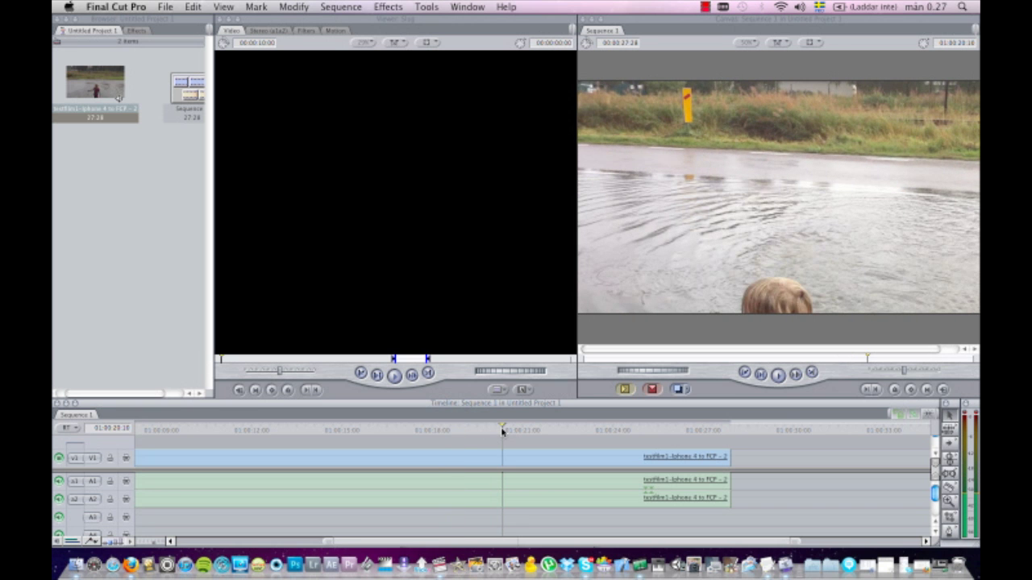
pyautogui.press('space')
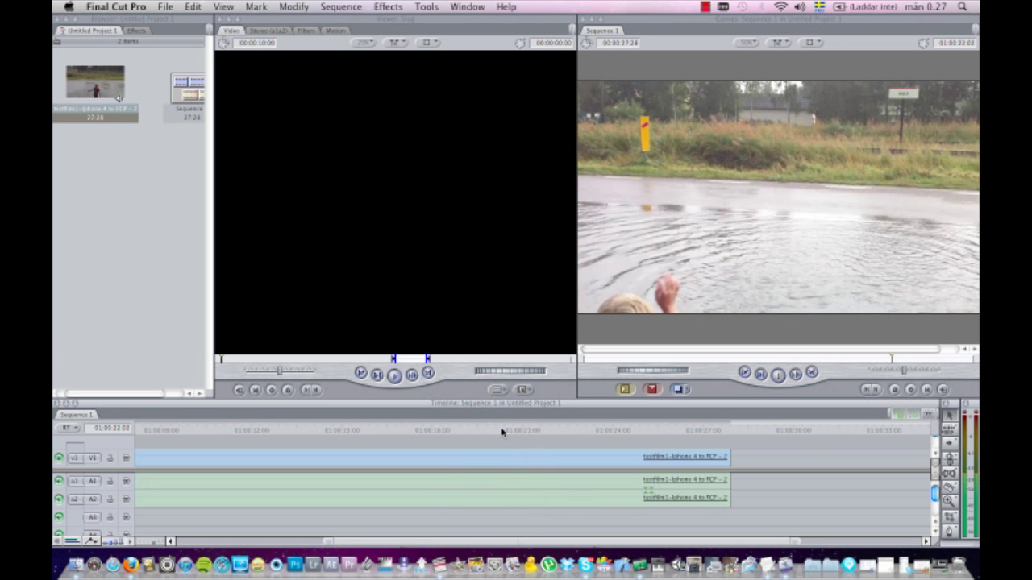